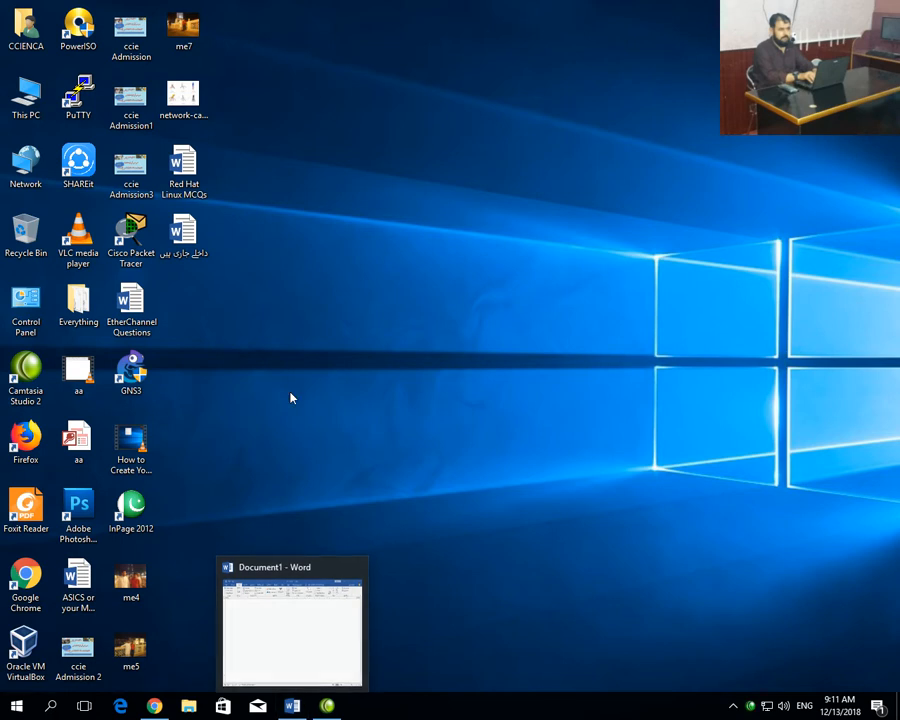
Step: Switch to the empty Document1 in Word and show its References commands
click(331, 436)
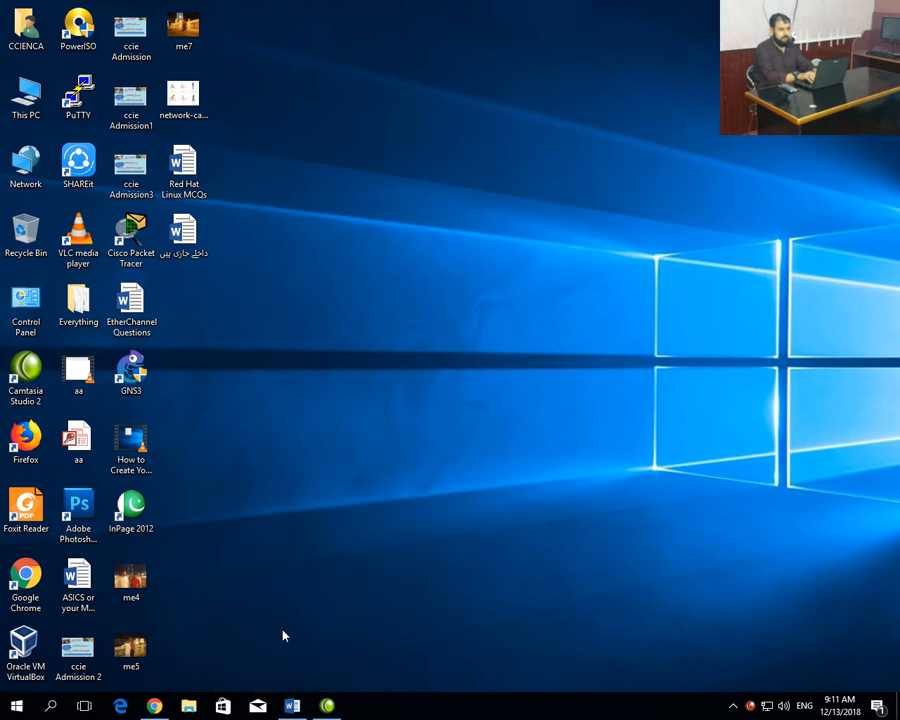
click(292, 706)
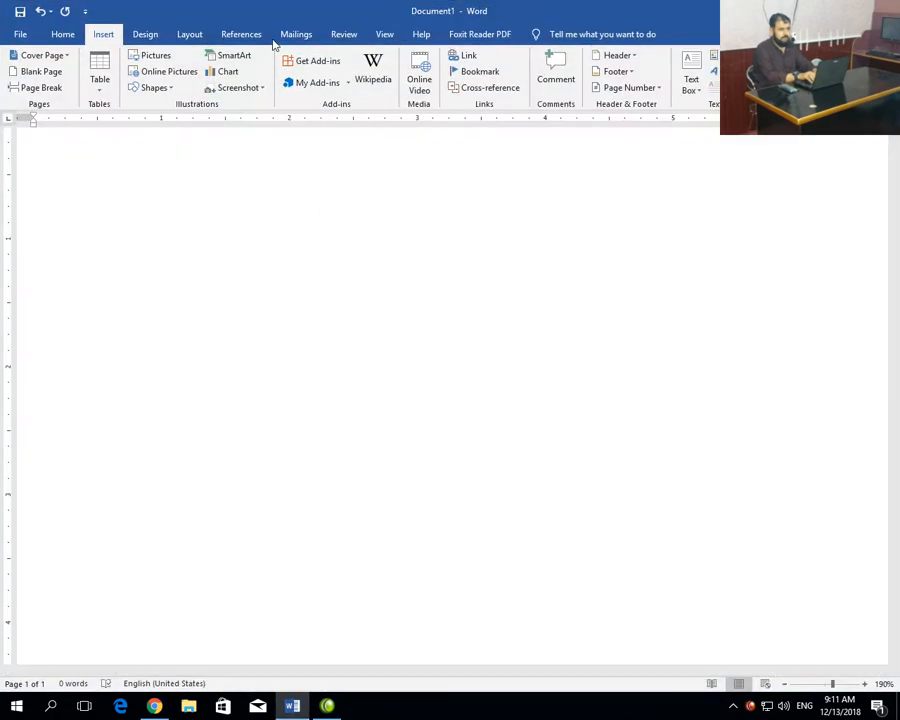
click(243, 35)
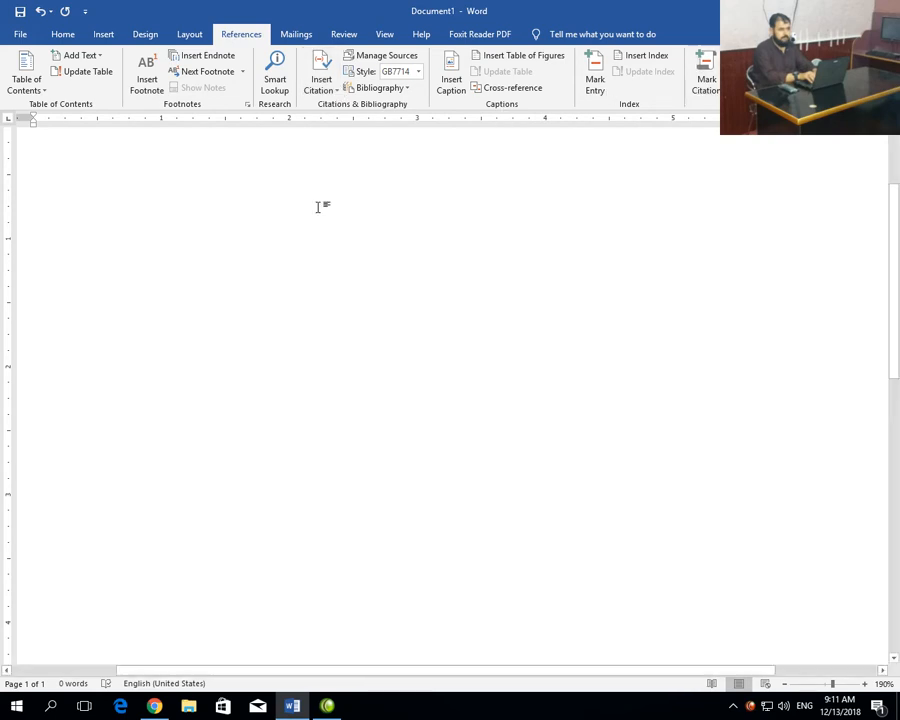
scroll(237, 253, up, 3)
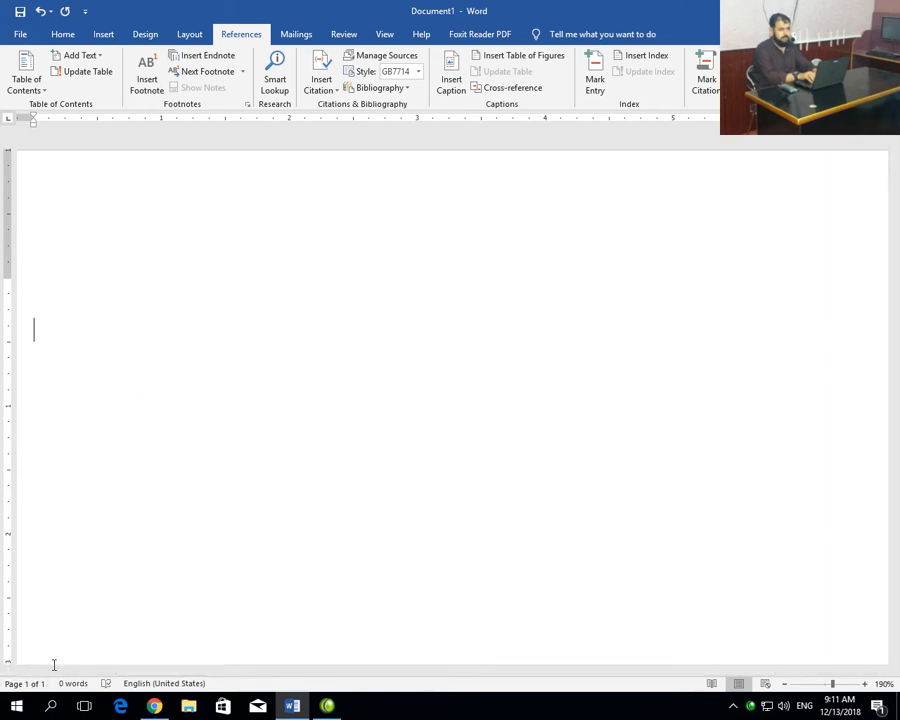
Step: Insert two blank pages into the document
click(108, 35)
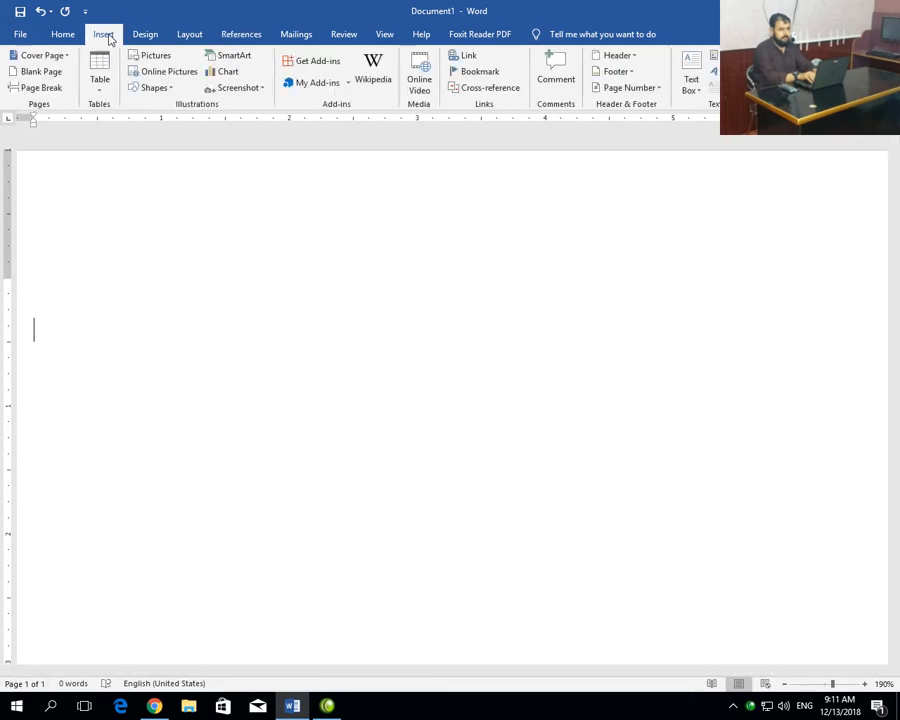
click(49, 75)
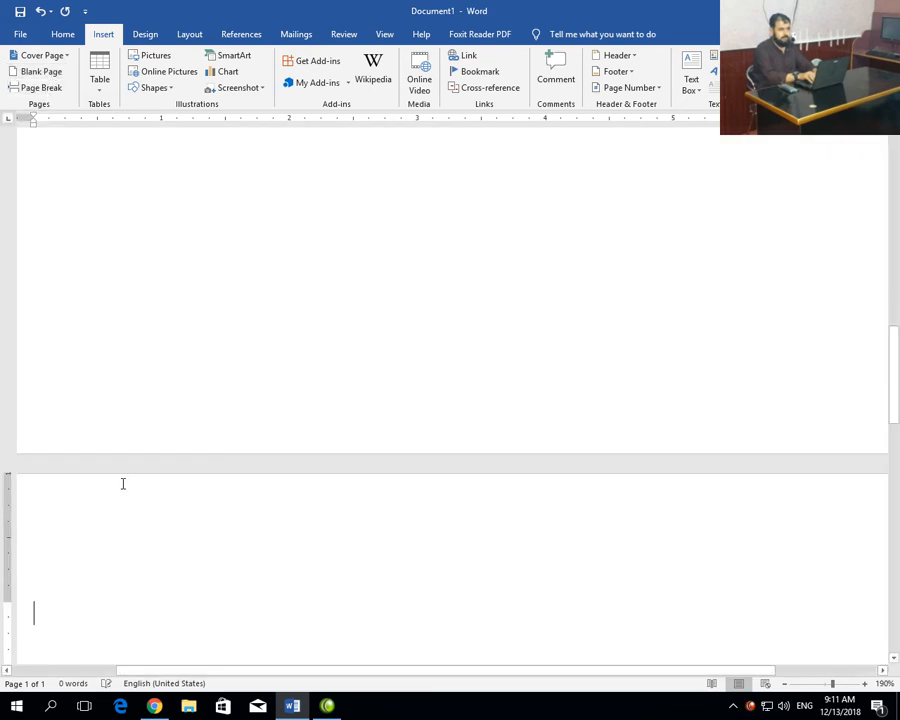
scroll(129, 558, down, 1)
scroll(130, 550, down, 2)
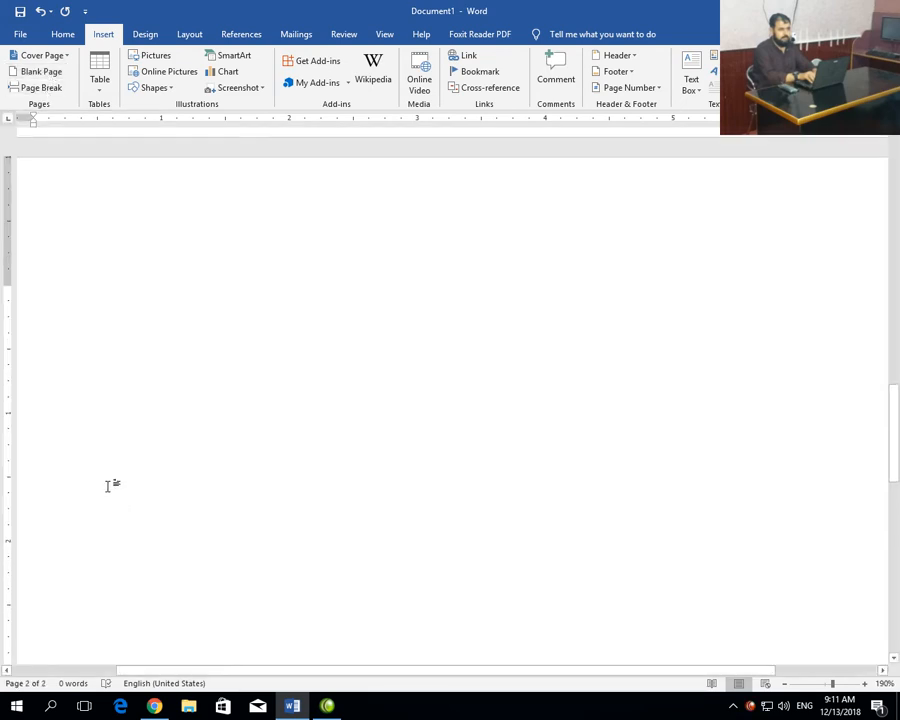
click(52, 73)
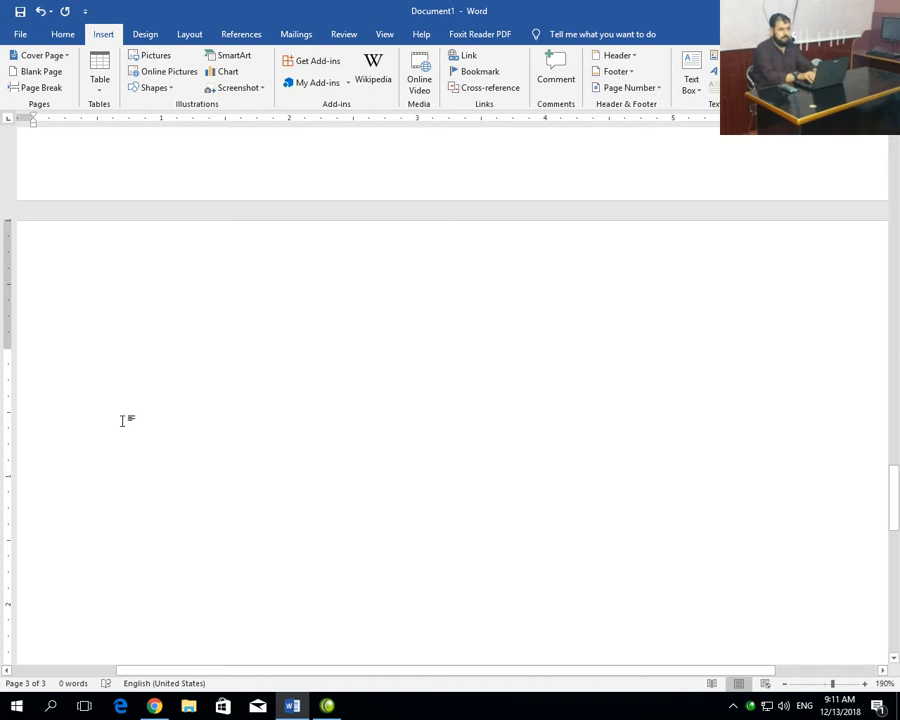
Step: Insert a table with four columns and three rows on page 3 and place the cursor on the line above it
click(99, 82)
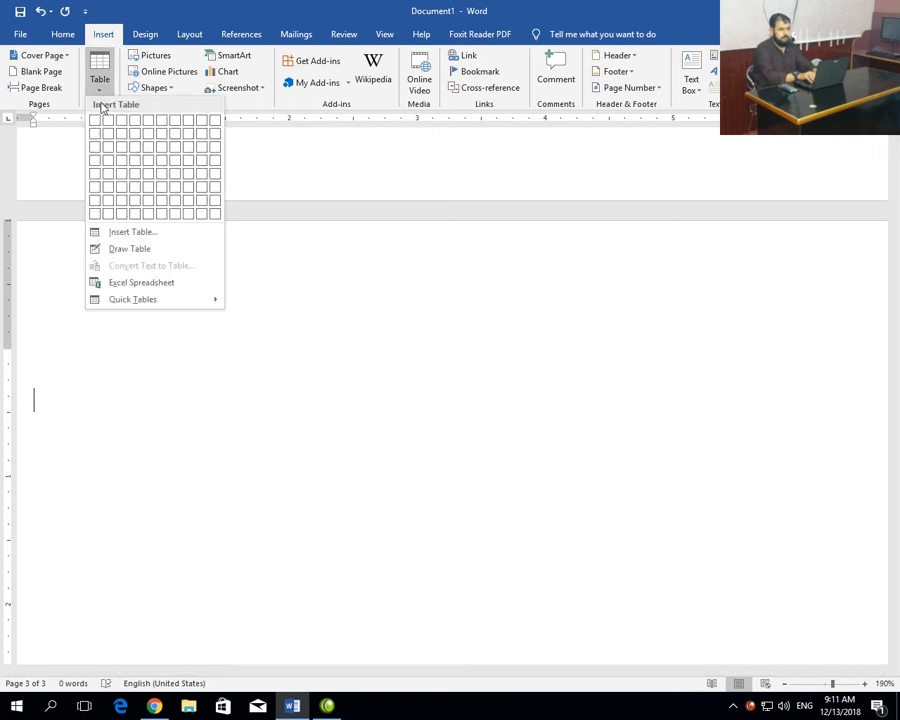
click(139, 150)
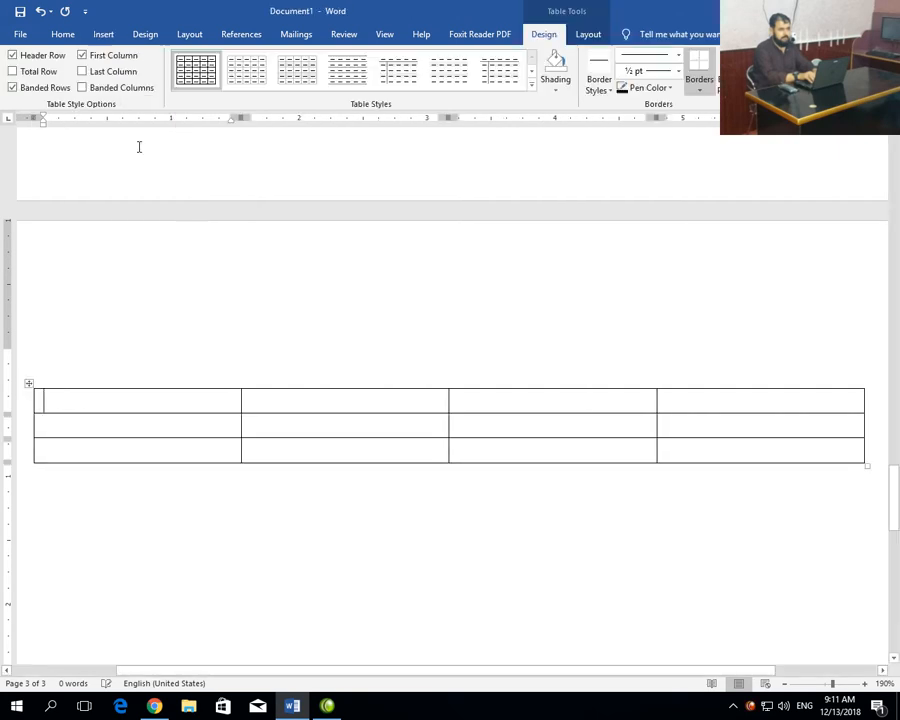
click(157, 361)
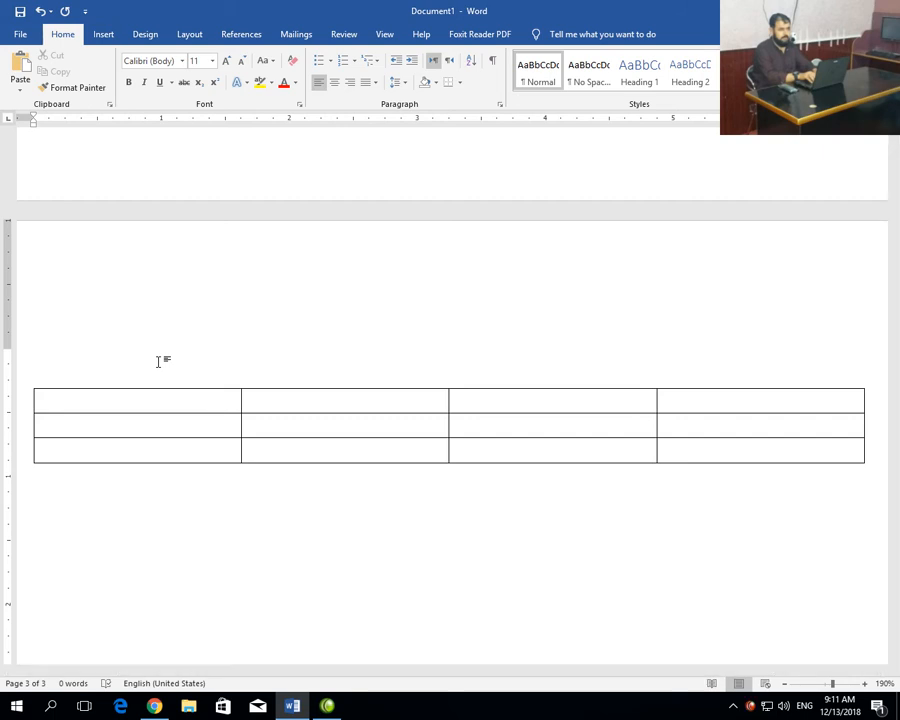
click(238, 38)
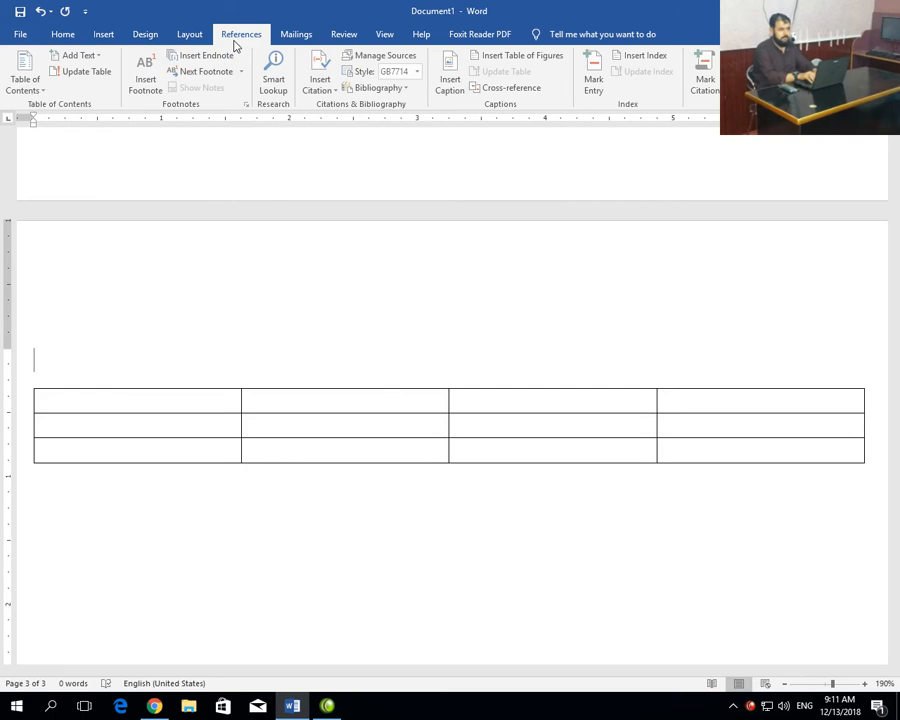
click(450, 80)
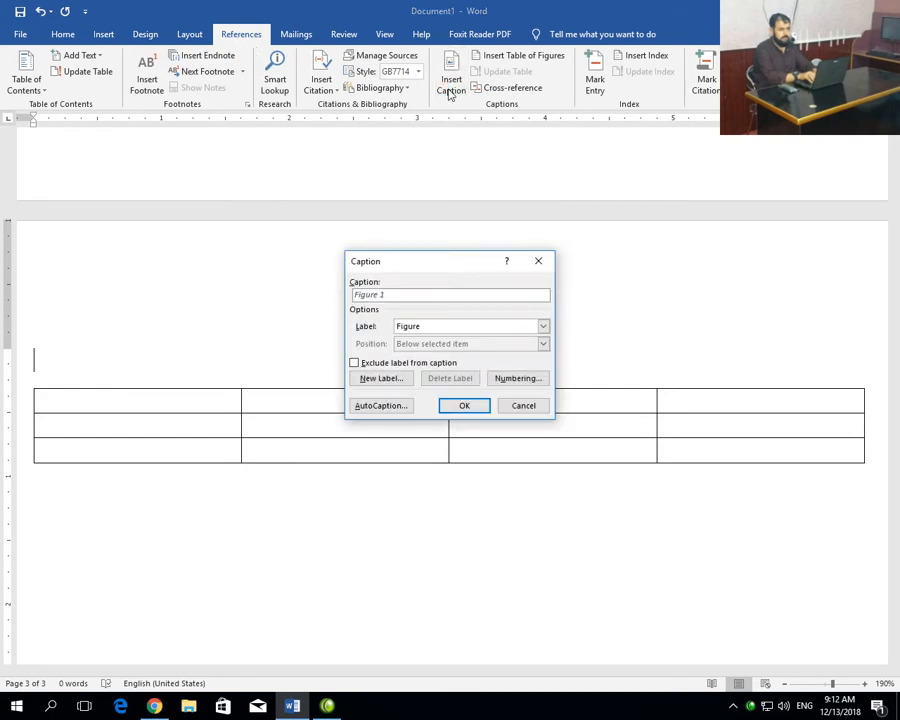
click(542, 327)
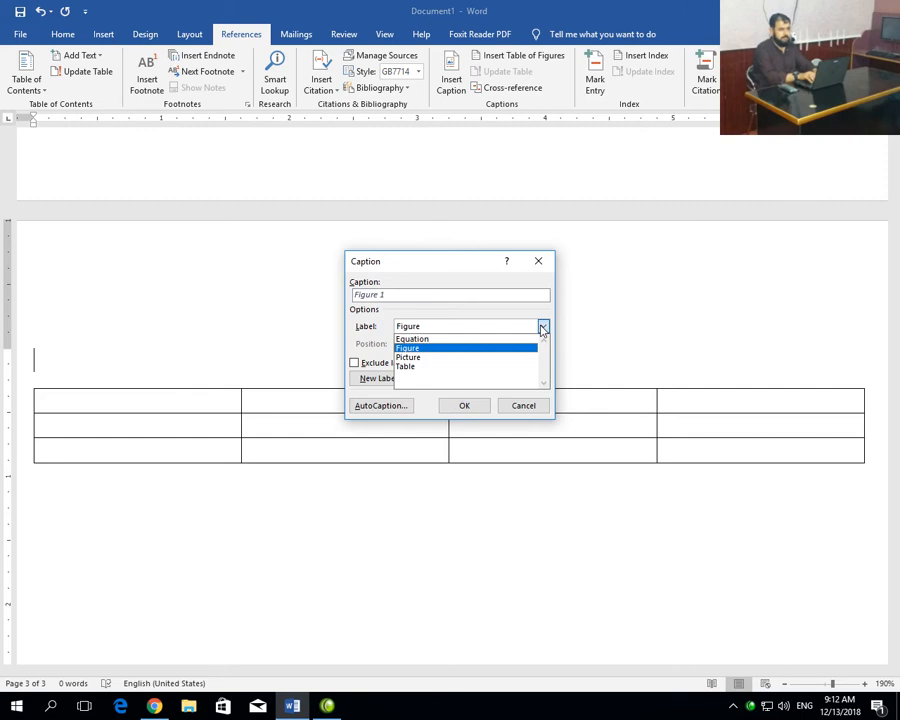
click(415, 368)
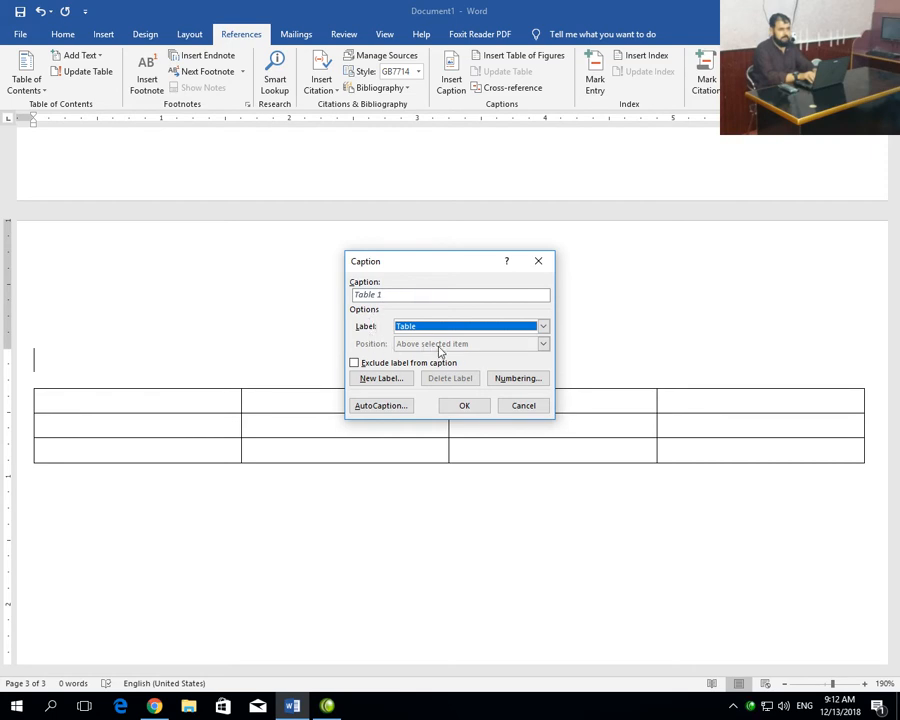
click(522, 406)
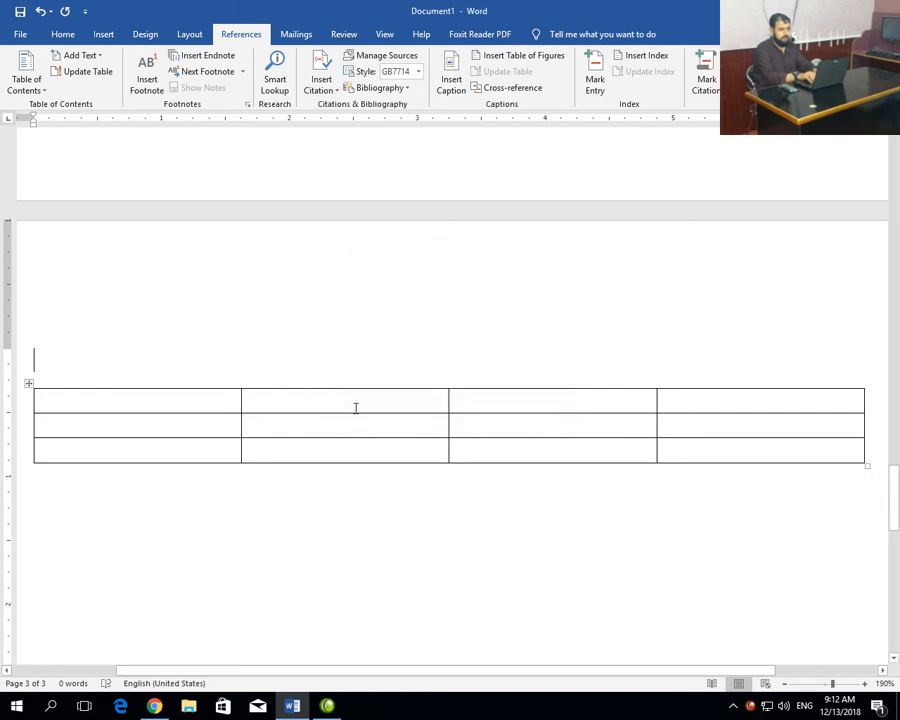
Step: Select the whole table and insert a caption with the Table label, positioned below the selected item
click(70, 394)
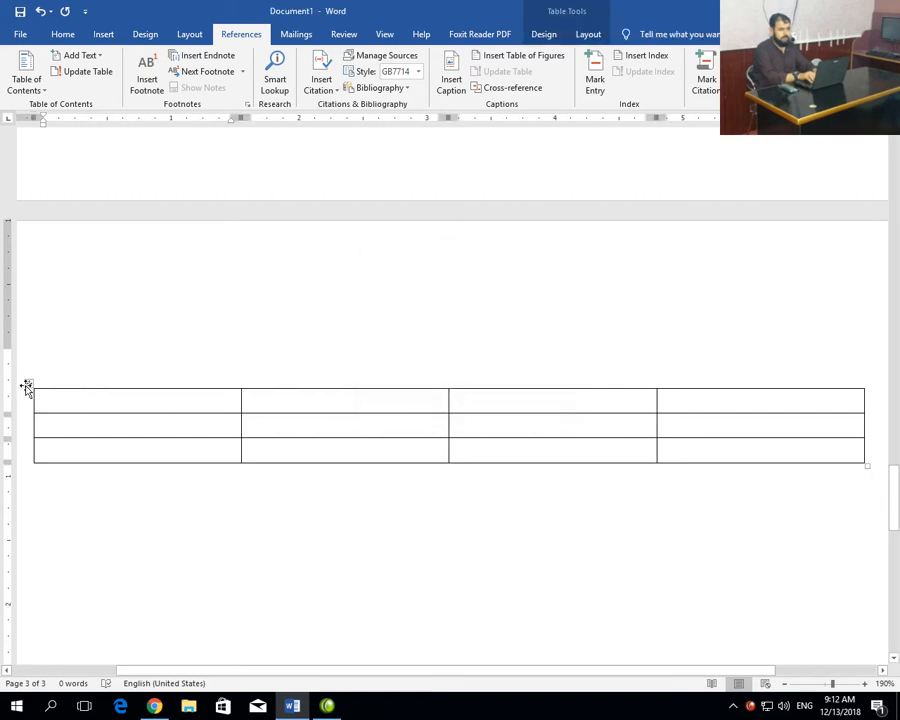
click(30, 384)
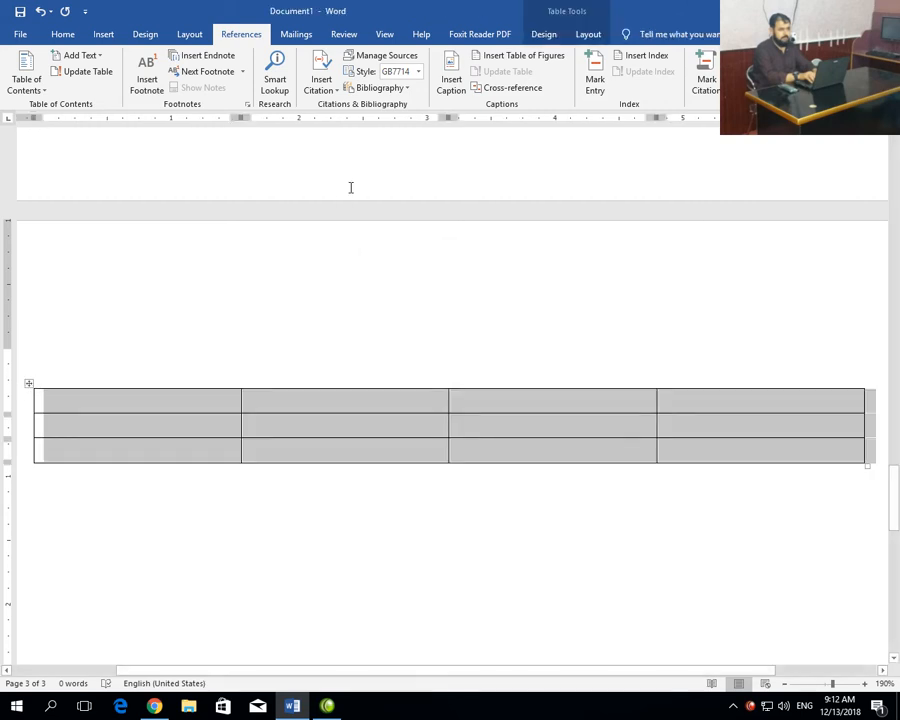
click(86, 428)
click(30, 384)
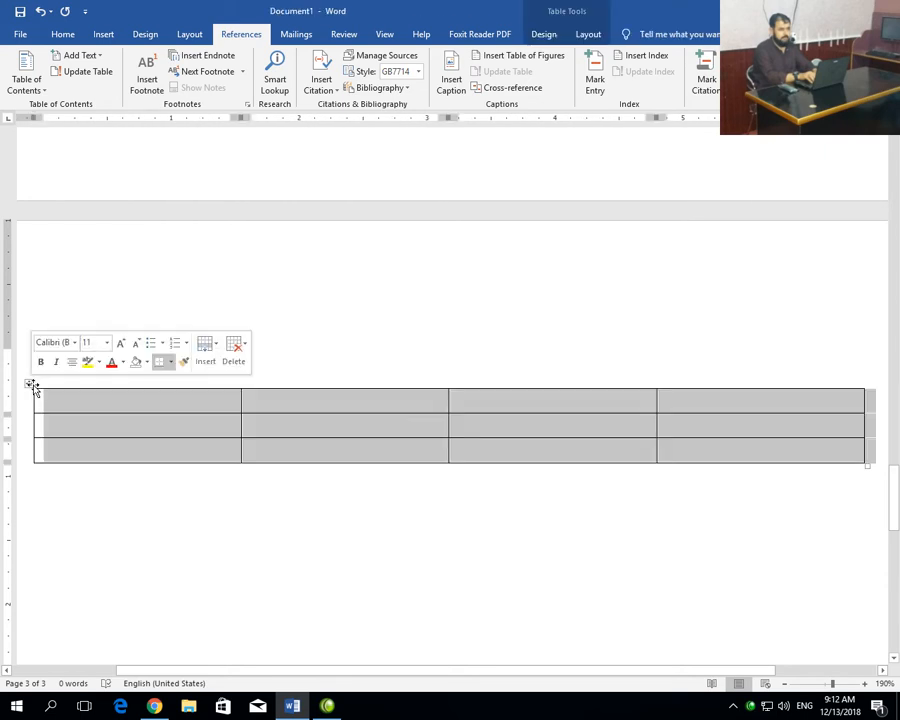
click(449, 84)
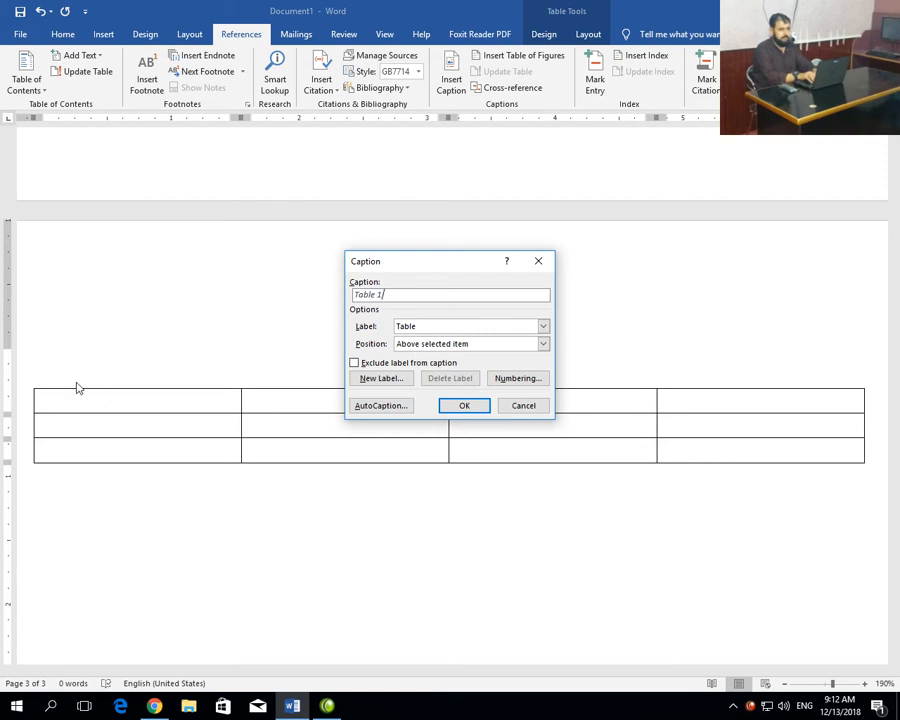
click(543, 343)
click(400, 366)
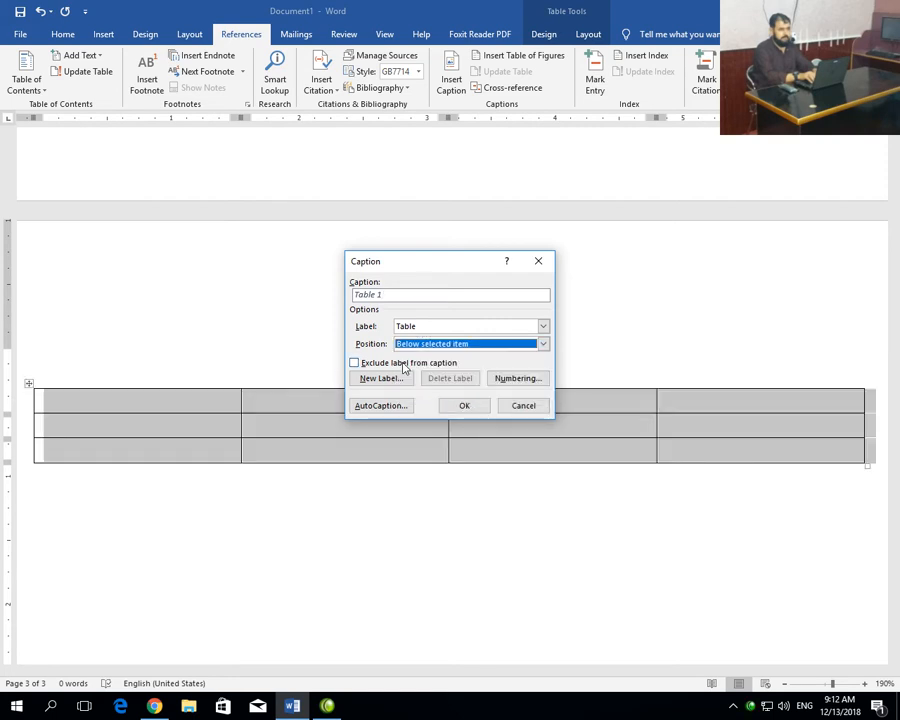
click(461, 406)
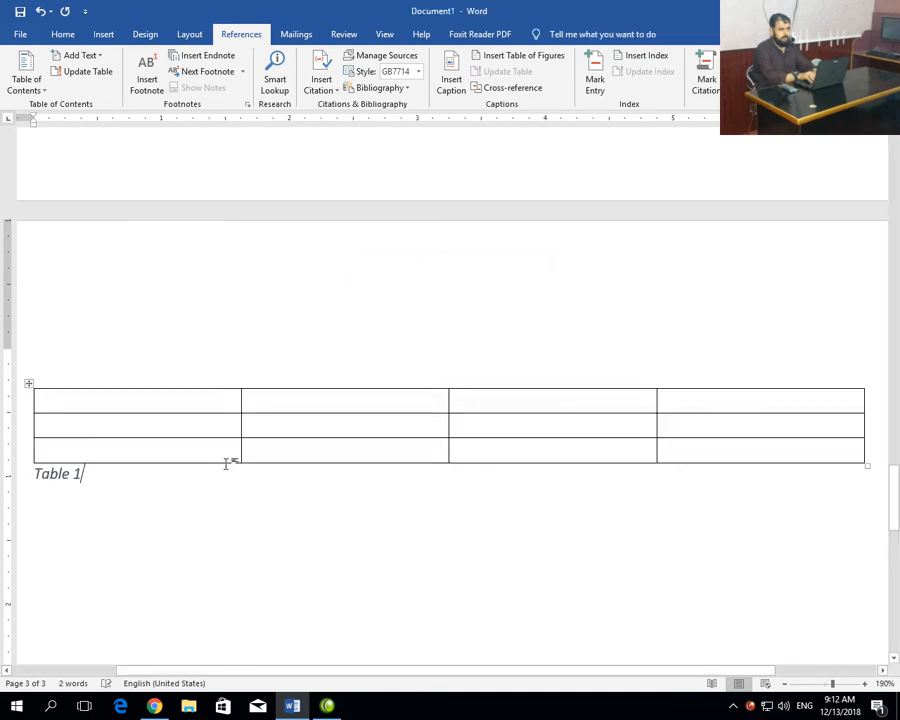
Step: Add a second caption with the Table label to the whole table, positioned above the selected item
click(29, 383)
click(451, 84)
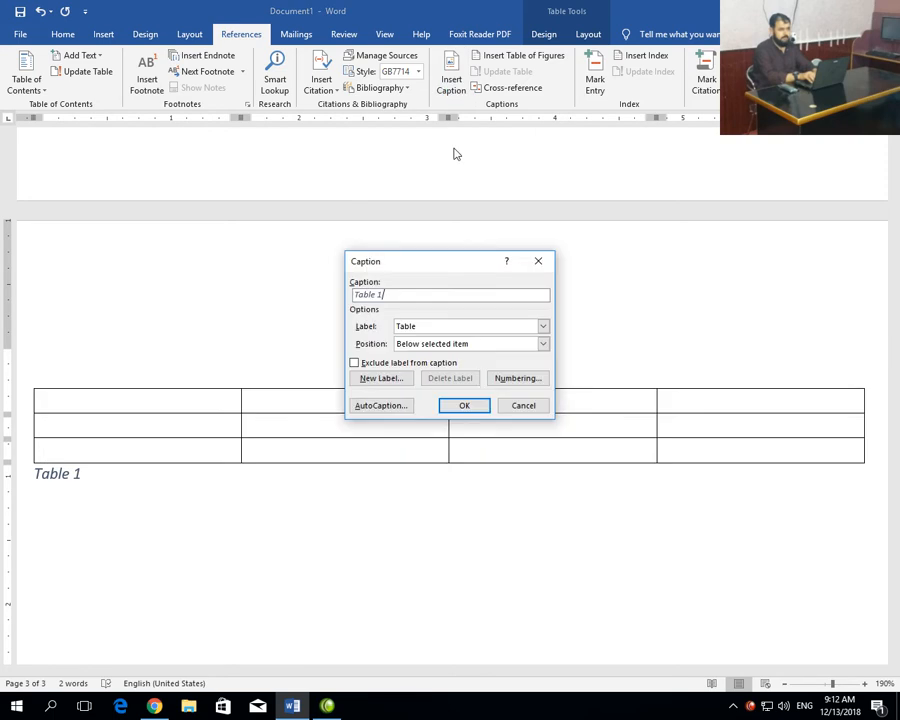
click(445, 343)
click(420, 353)
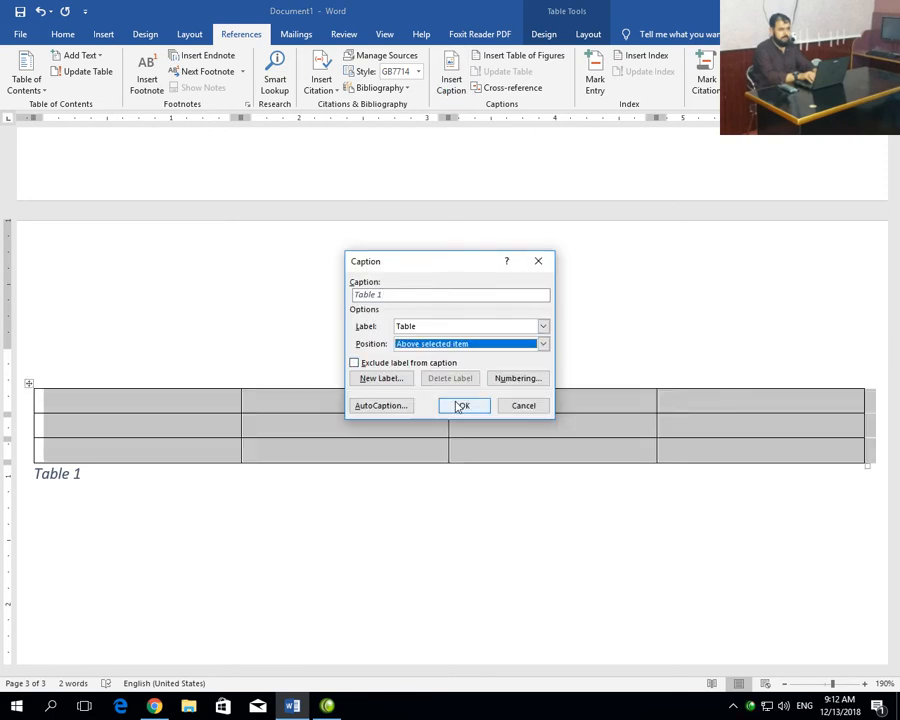
click(458, 404)
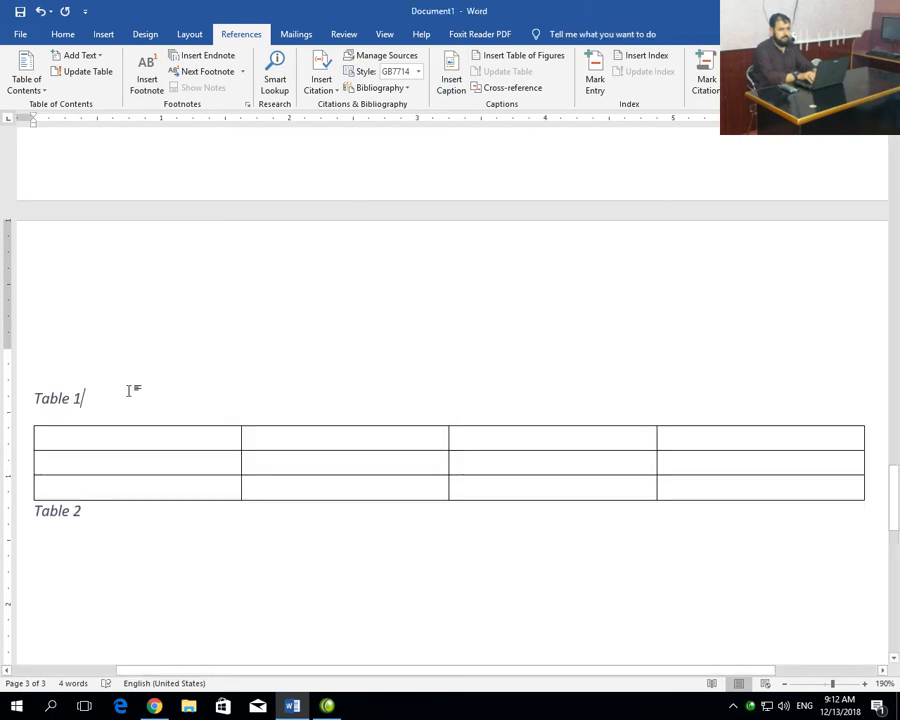
Step: Undo both table captions and insert a single Table caption above the selected table
key(ctrl+z)
key(ctrl+z)
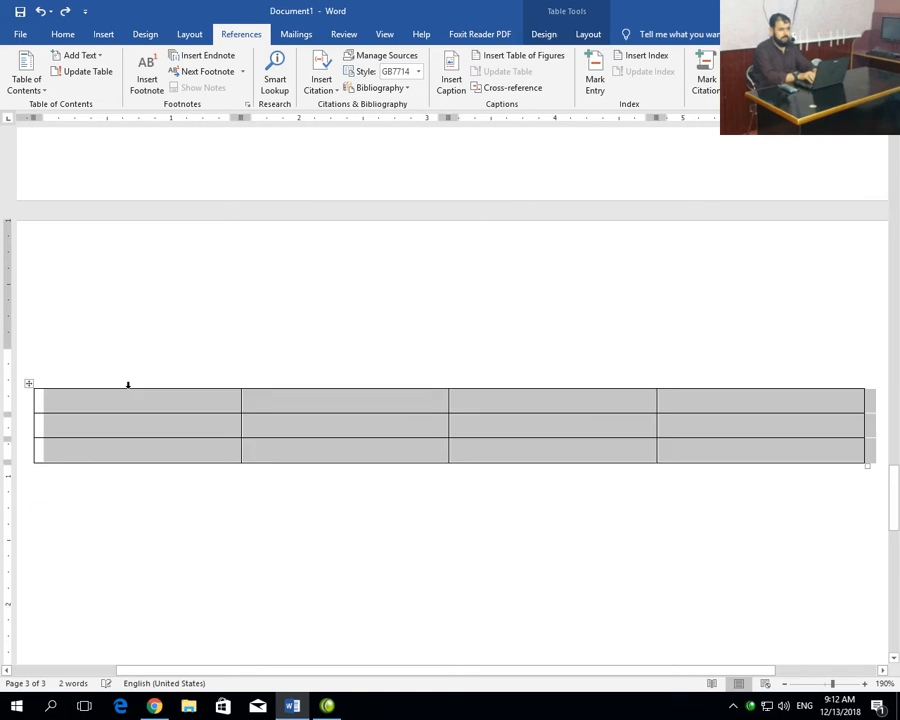
click(451, 82)
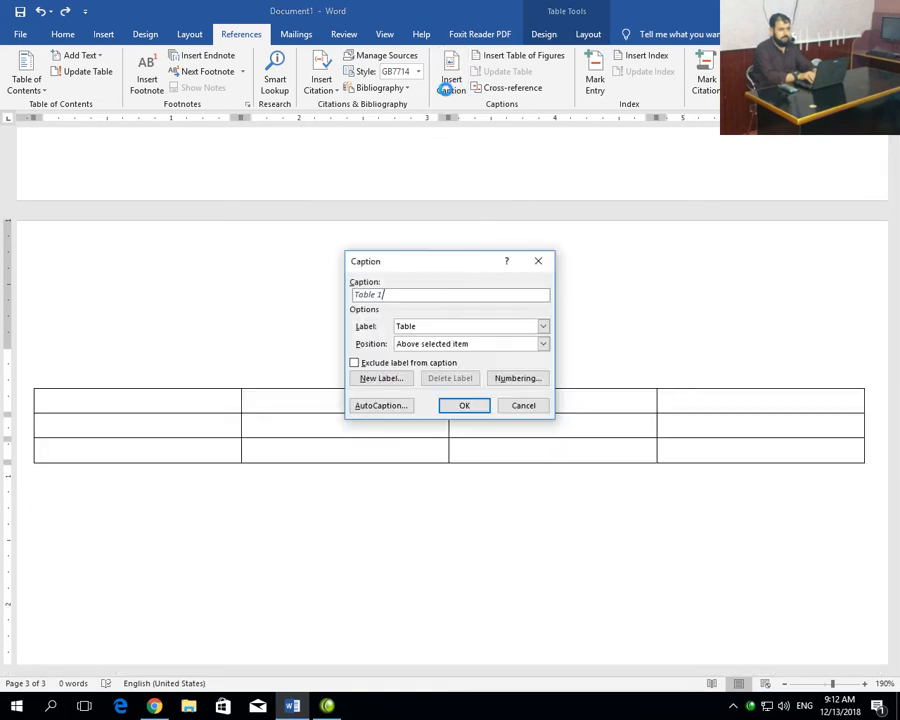
click(463, 406)
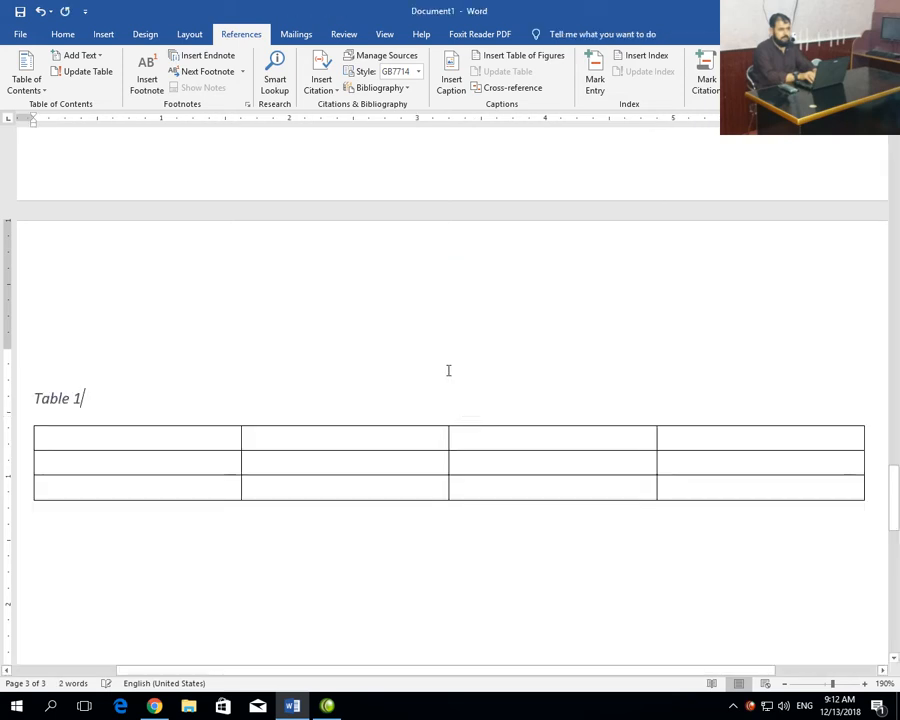
Step: Open the header on page 2 and insert a top-of-page number in the centred filled-circle design
scroll(191, 287, up, 5)
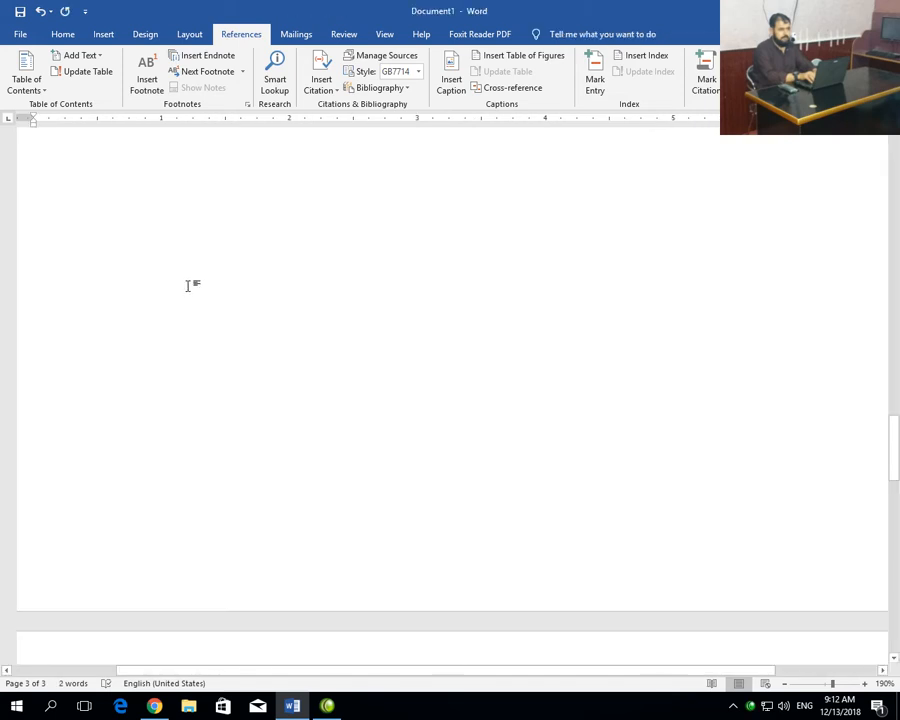
click(255, 256)
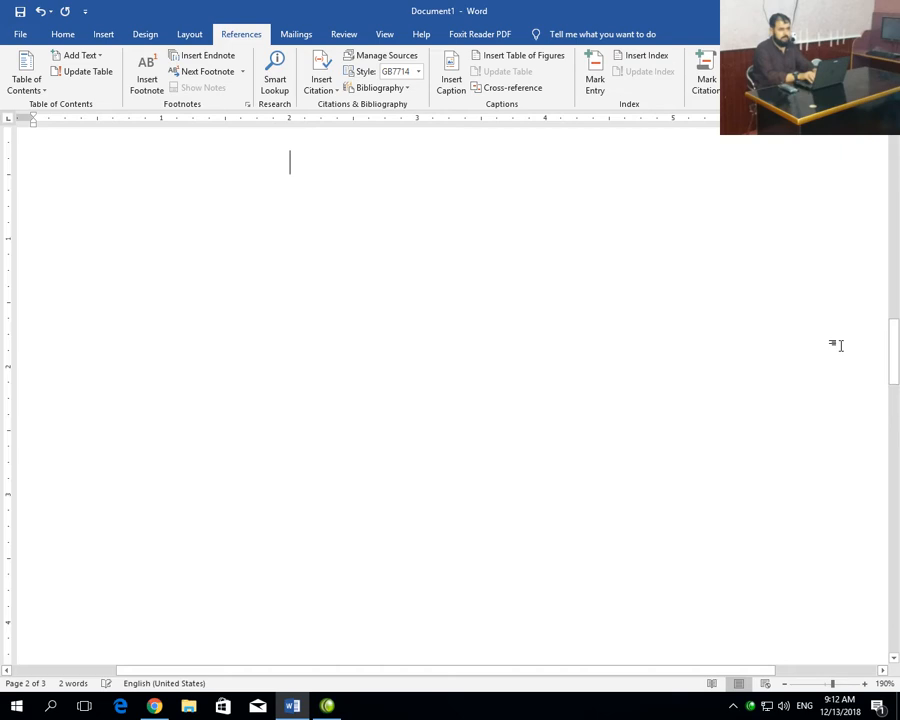
scroll(360, 175, up, 2)
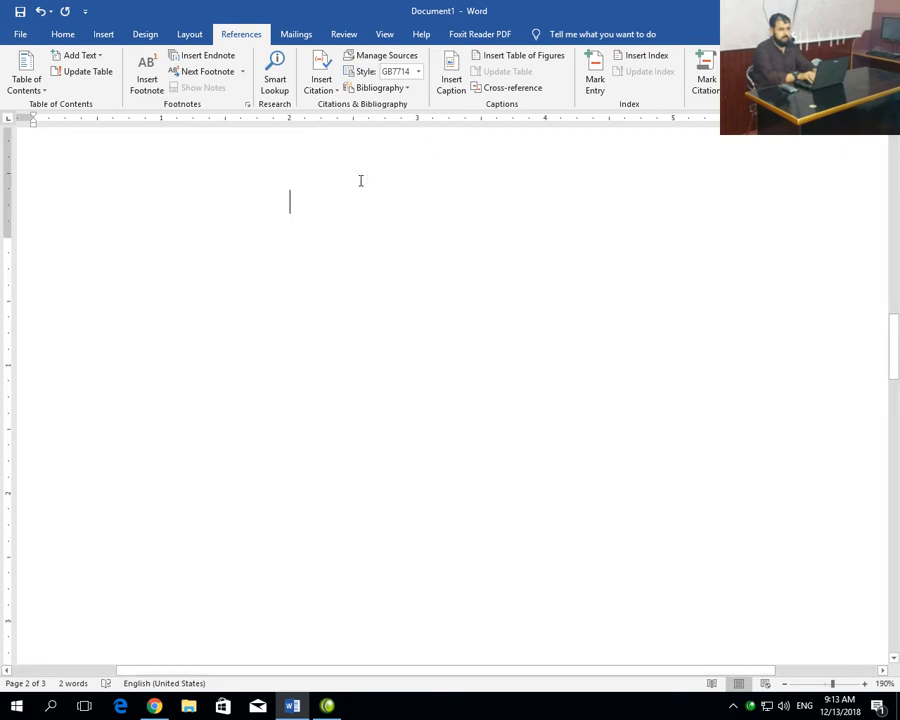
double_click(373, 232)
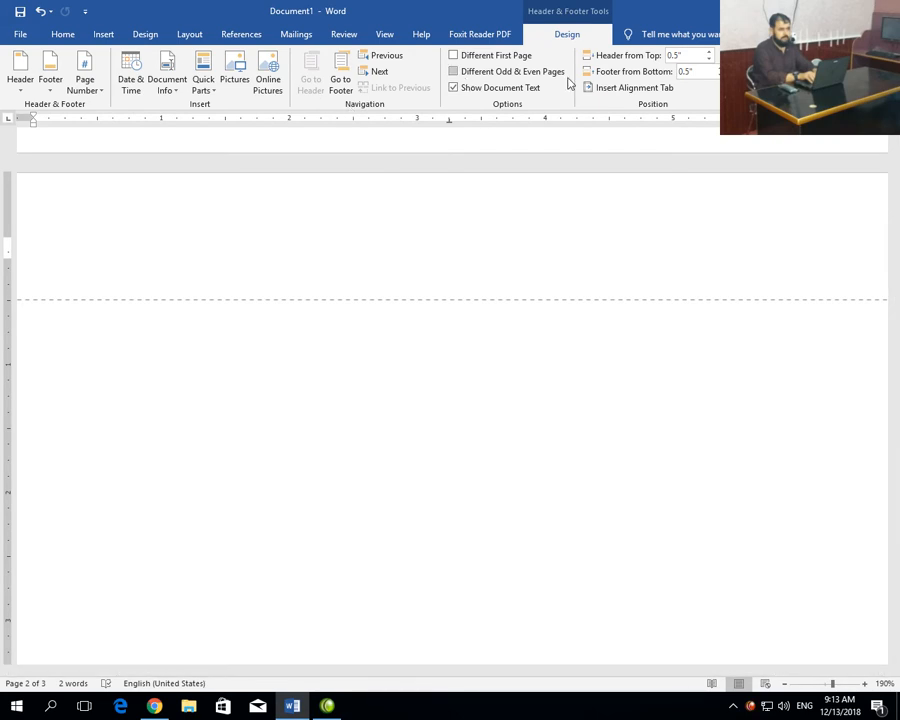
click(97, 36)
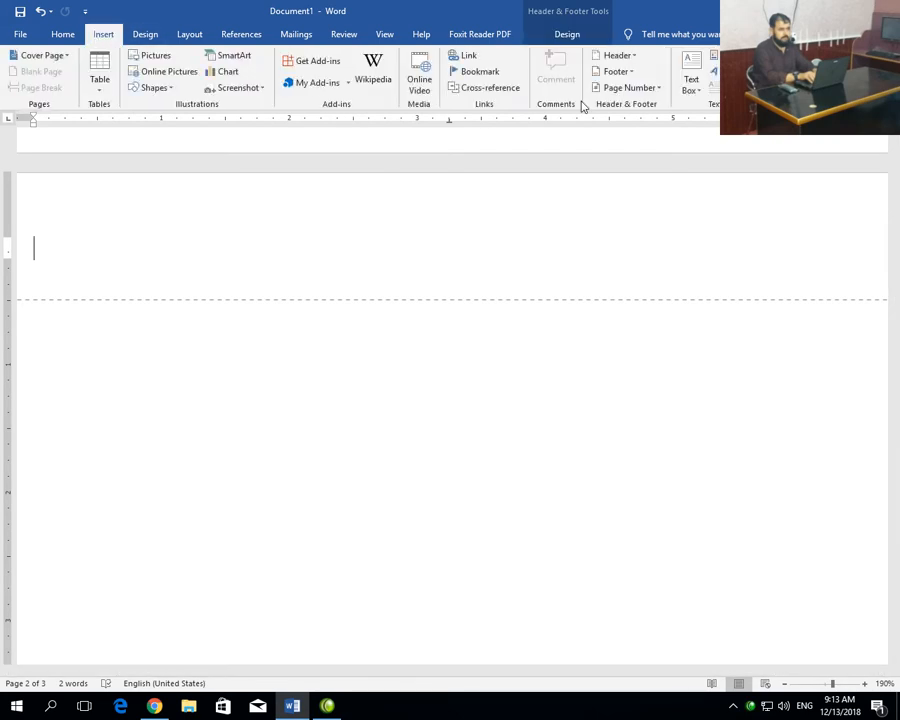
click(655, 90)
click(640, 108)
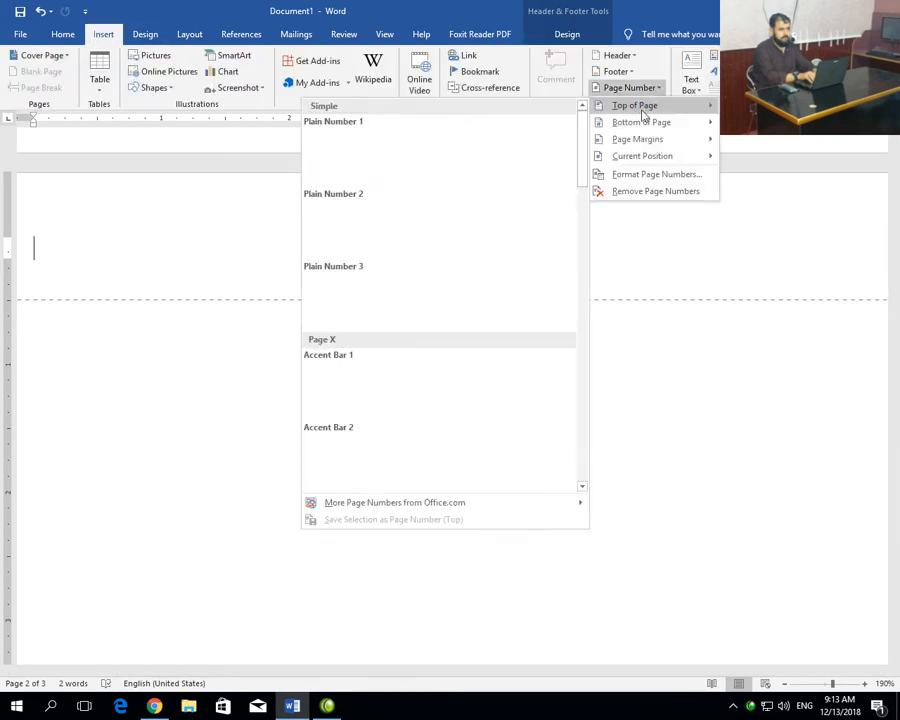
scroll(456, 288, down, 10)
scroll(438, 287, down, 3)
click(434, 250)
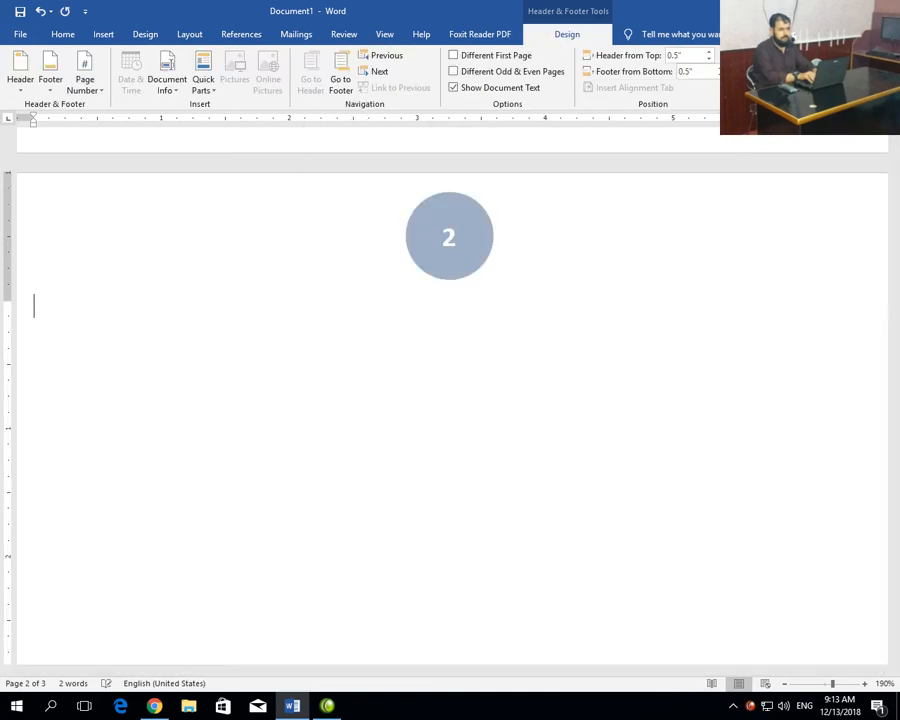
Step: Leave header editing and insert a table with four columns and three rows on page 2
double_click(314, 310)
scroll(244, 296, down, 5)
scroll(244, 297, up, 5)
scroll(240, 296, down, 15)
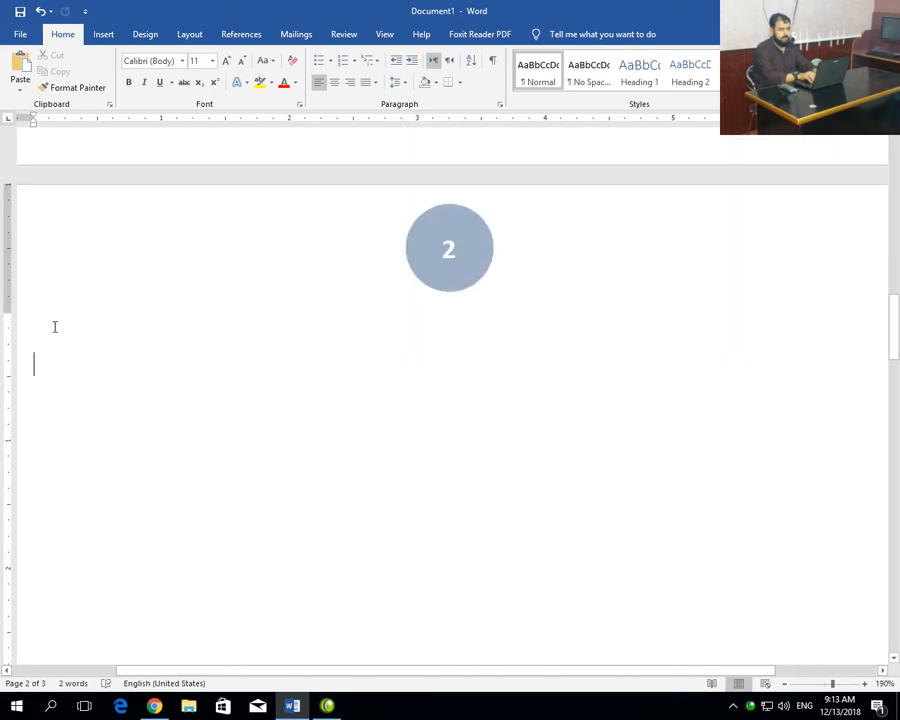
click(106, 35)
click(102, 87)
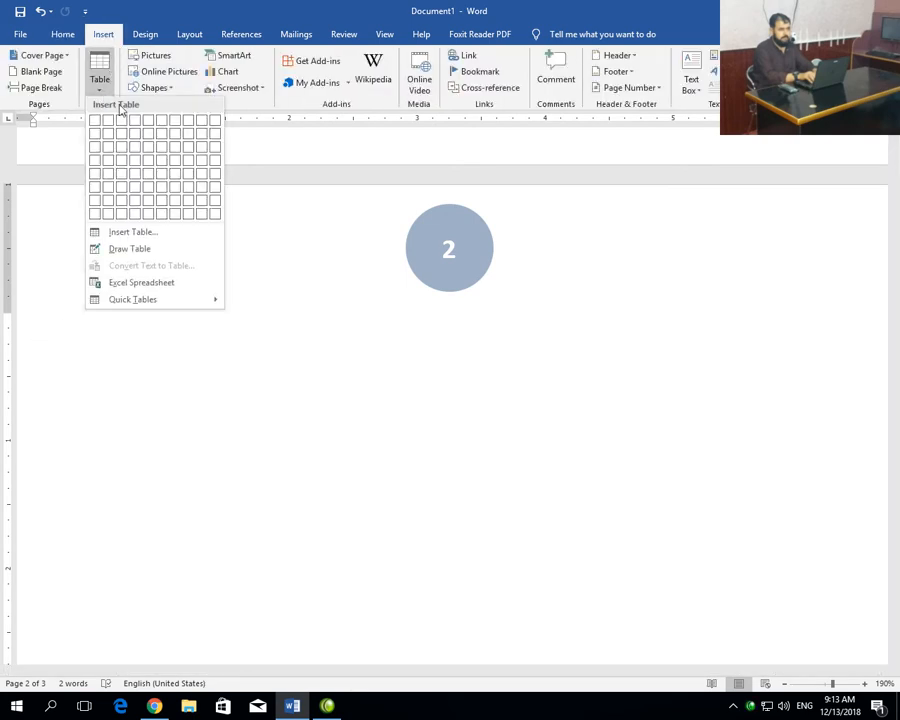
click(141, 159)
Step: Select the whole table on page 2 and insert a Table-label caption above the selected item
scroll(154, 399, down, 5)
scroll(153, 400, down, 5)
scroll(114, 381, up, 7)
scroll(114, 375, up, 5)
click(28, 373)
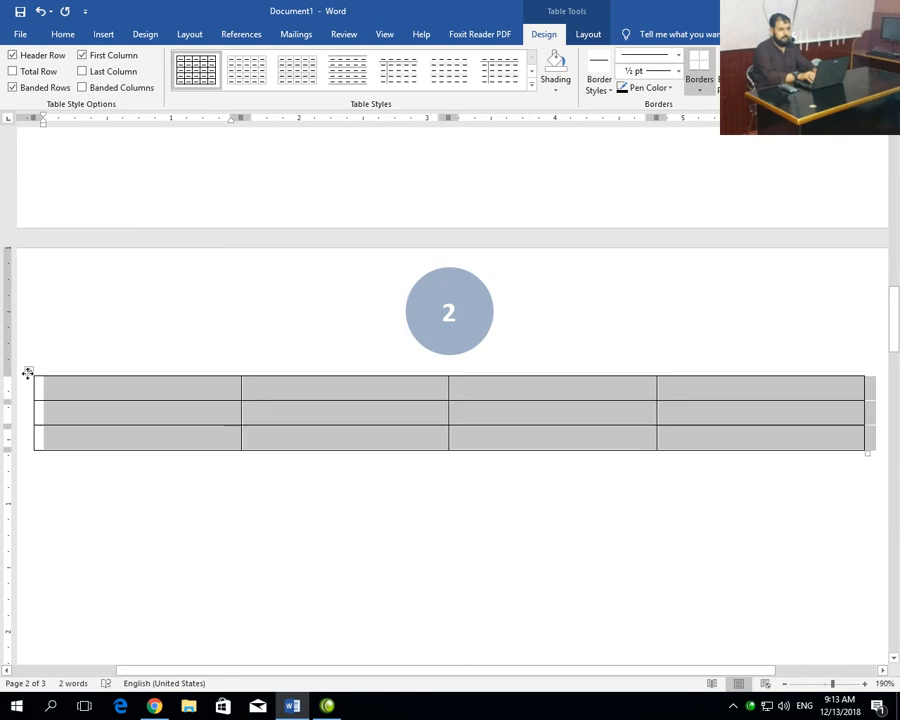
click(245, 38)
click(446, 88)
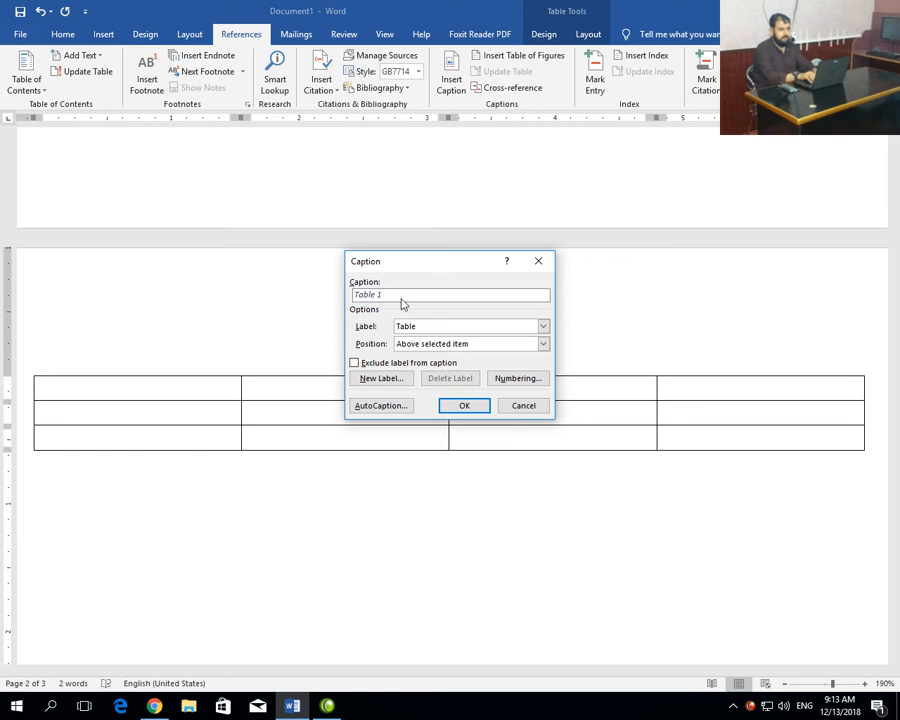
click(463, 406)
Step: Insert a table with five columns and three rows at the start of page 1
scroll(162, 542, down, 5)
scroll(158, 531, down, 8)
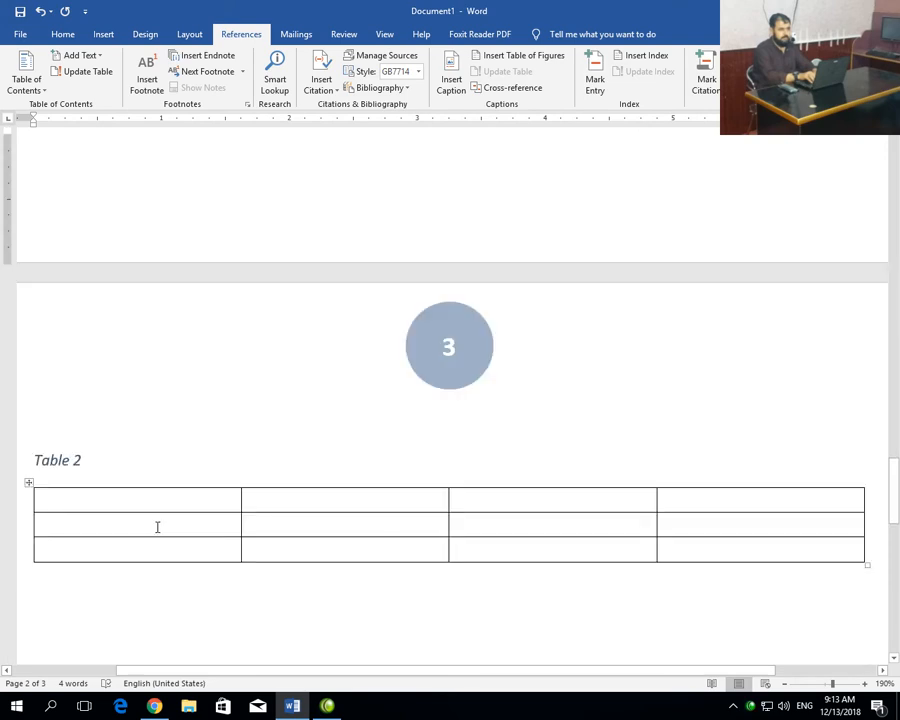
scroll(157, 527, up, 10)
scroll(157, 342, up, 10)
click(143, 287)
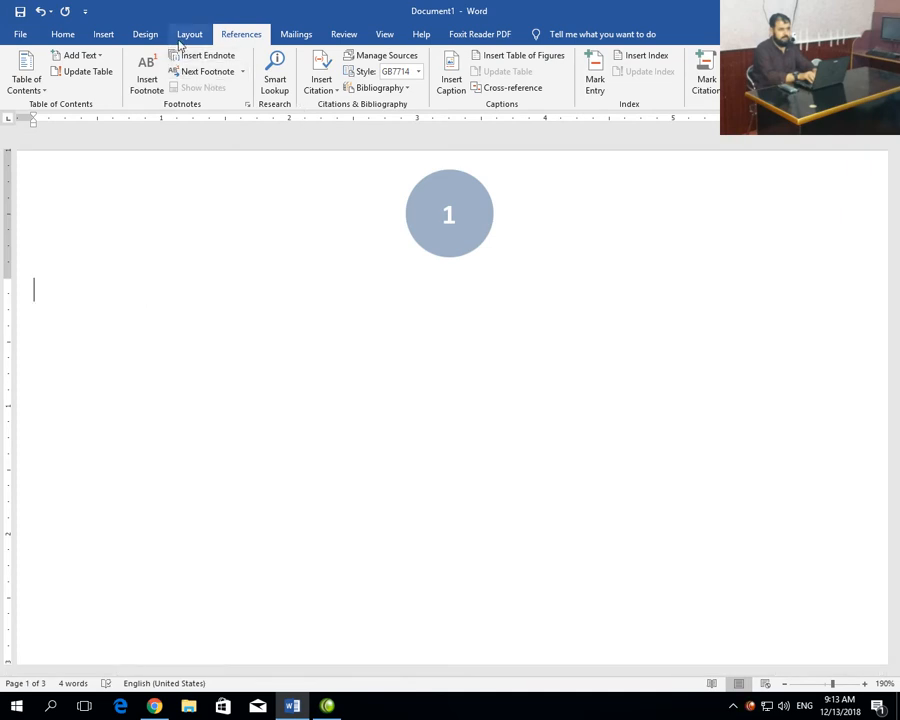
click(103, 34)
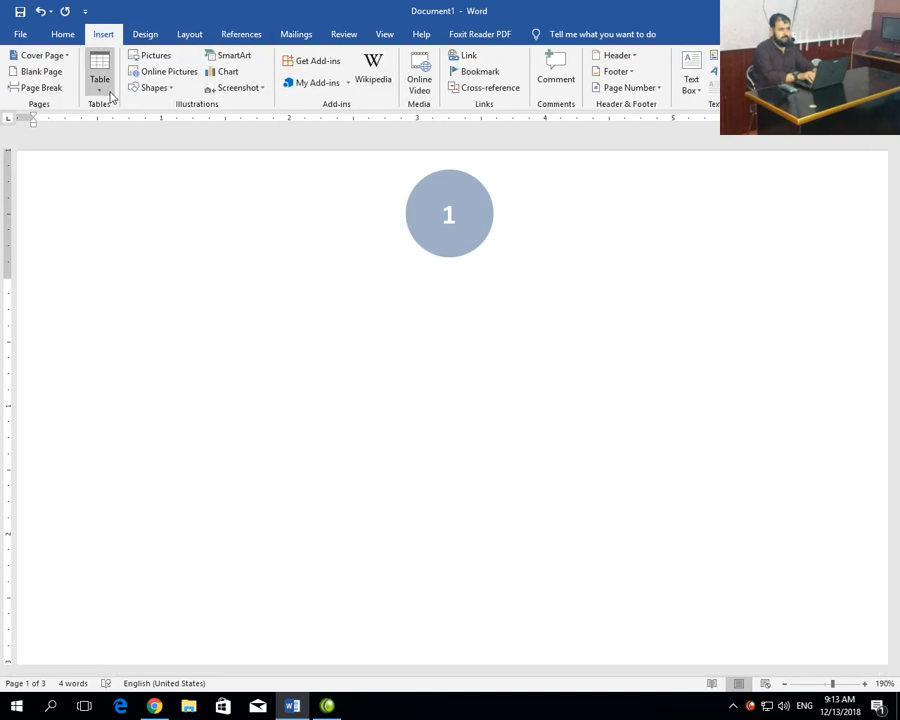
click(102, 88)
click(154, 151)
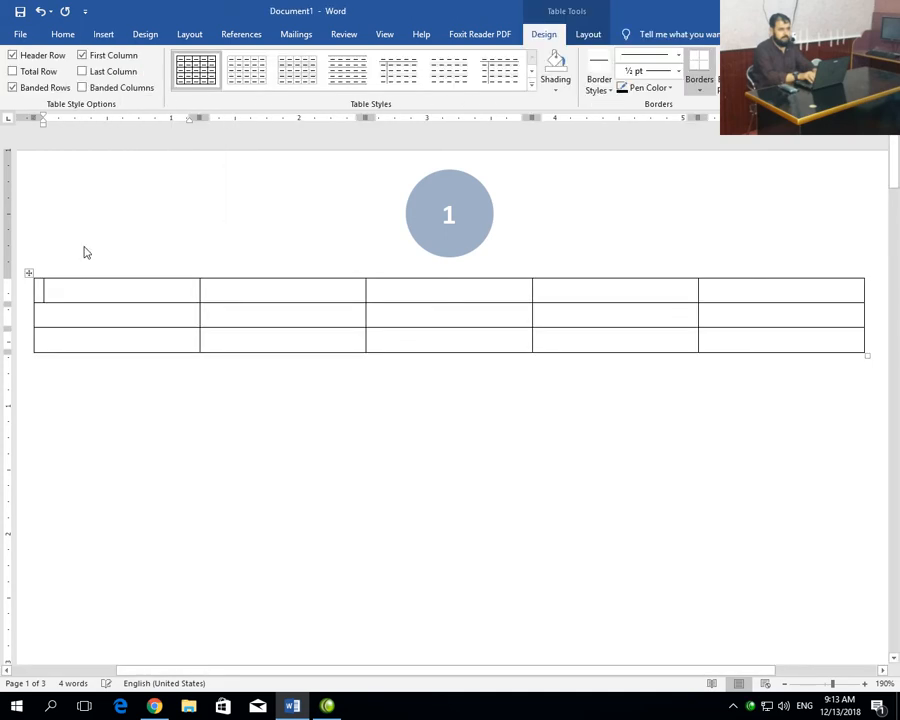
Step: Caption the whole page 1 table with the Table label above it, and check the caption numbering on the following pages
click(28, 272)
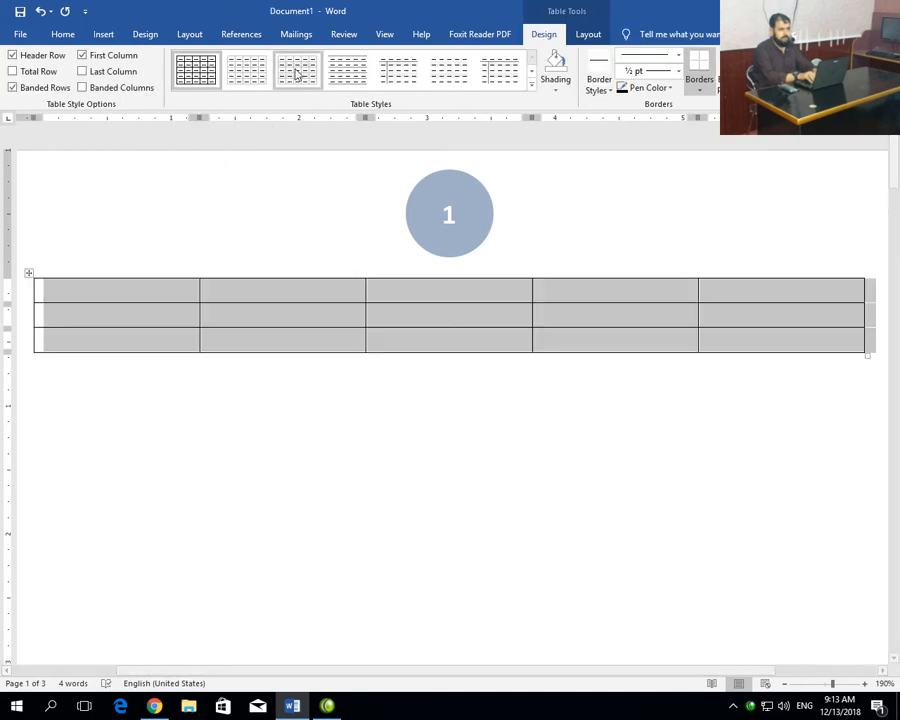
click(258, 37)
click(451, 78)
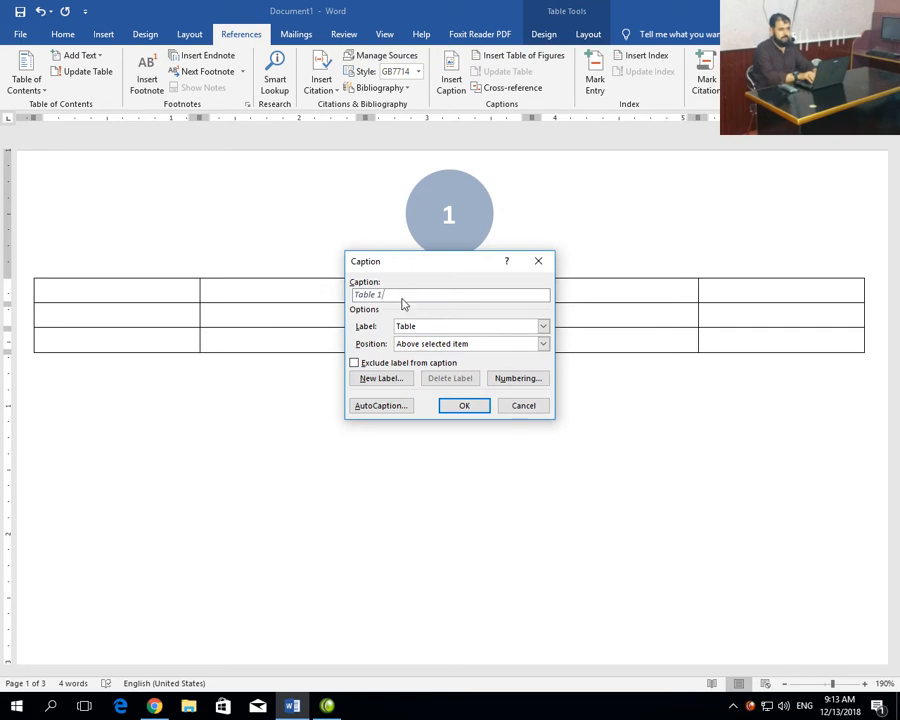
click(462, 404)
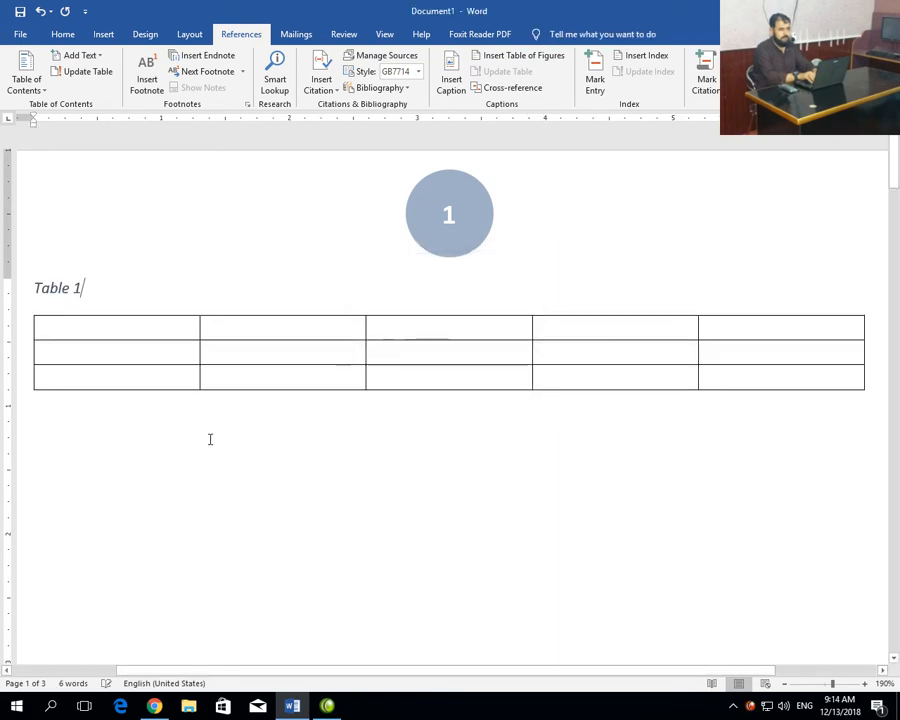
scroll(236, 428, down, 5)
scroll(200, 420, down, 10)
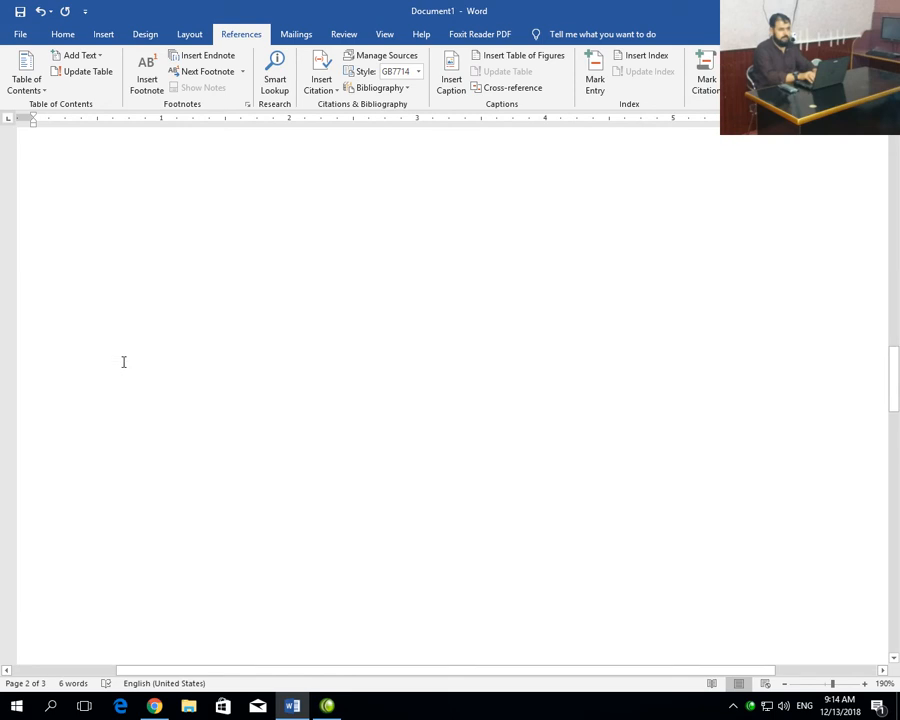
scroll(127, 369, down, 5)
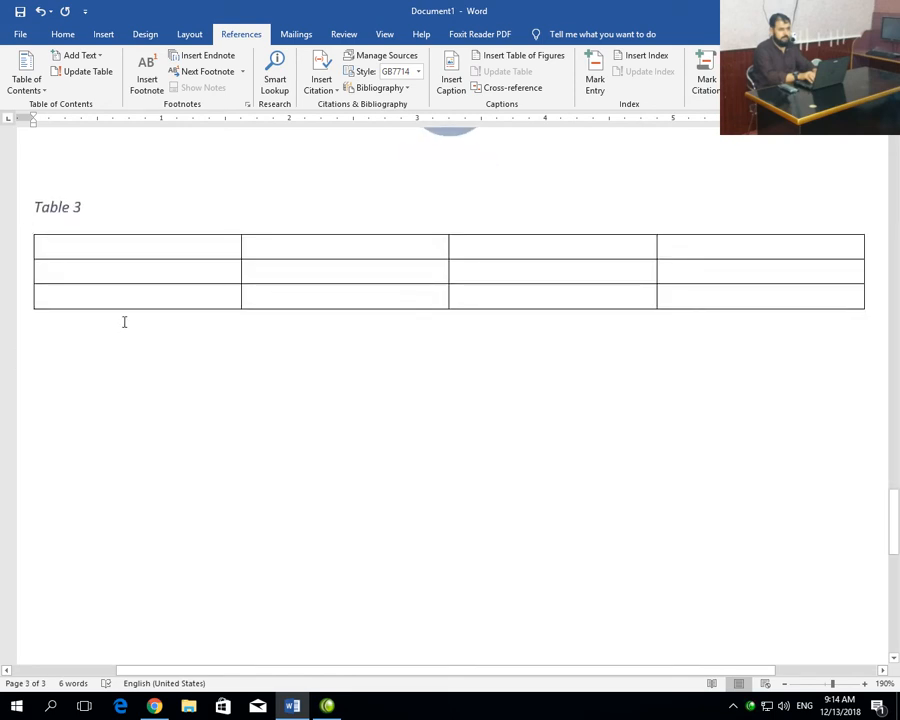
Step: Create a new blank document and add a top-of-page number in the centred filled-circle design to its header
key(ctrl+n)
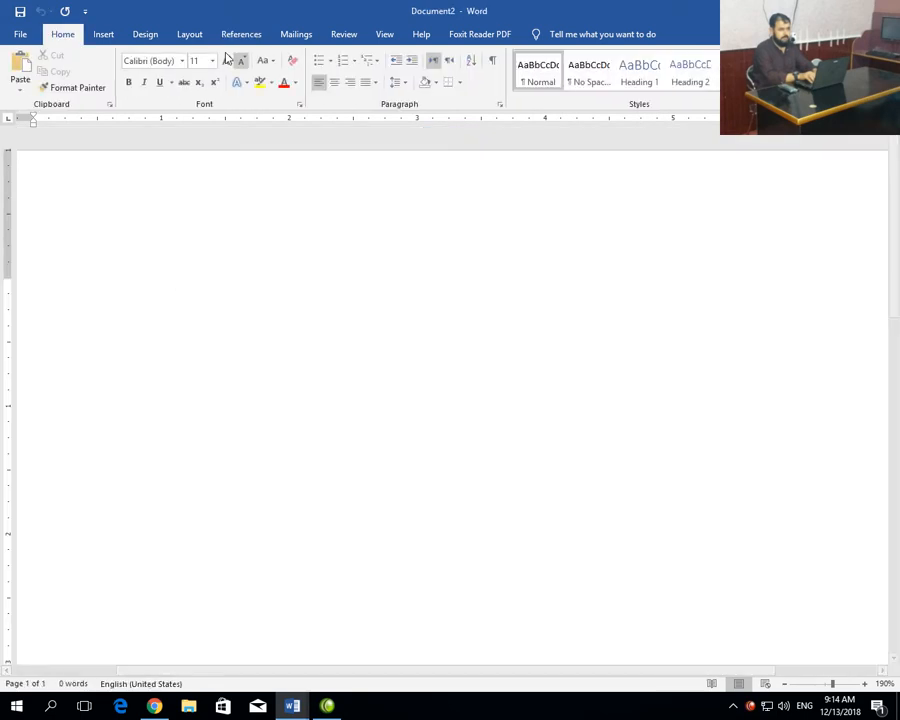
click(107, 35)
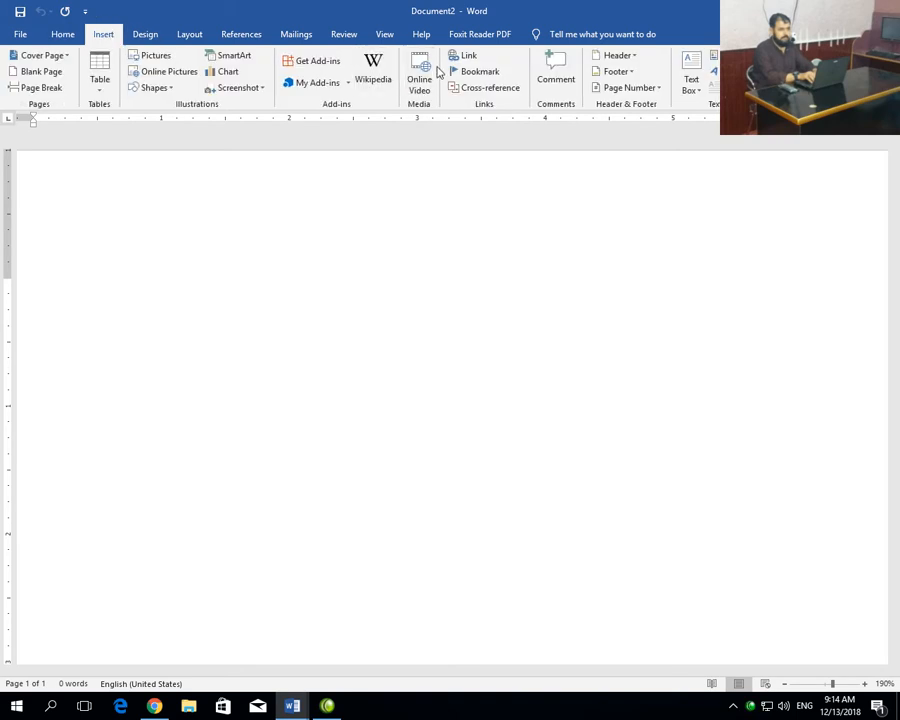
double_click(384, 202)
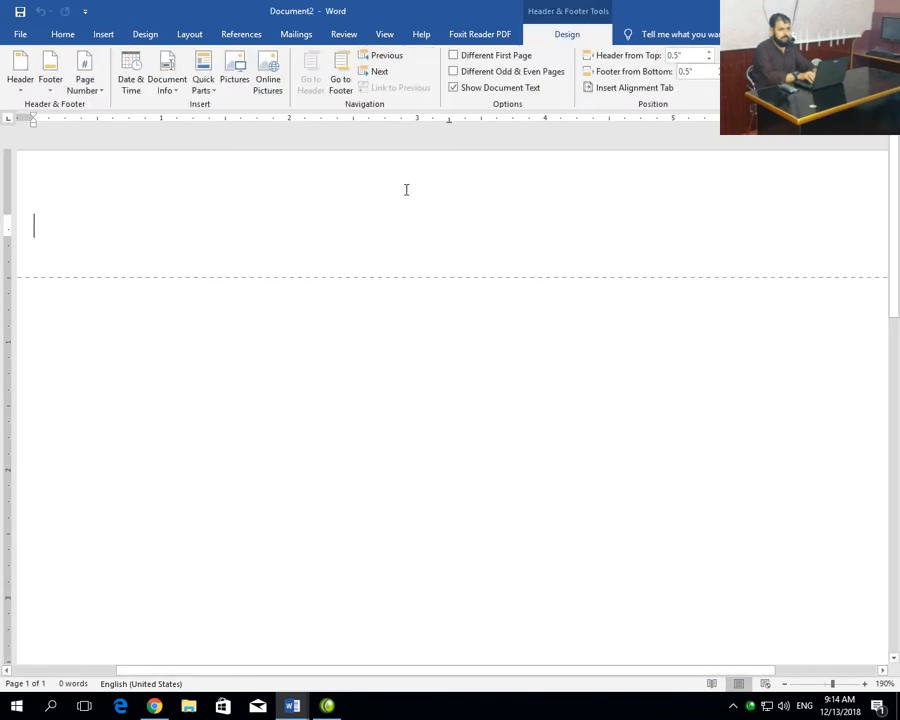
click(112, 35)
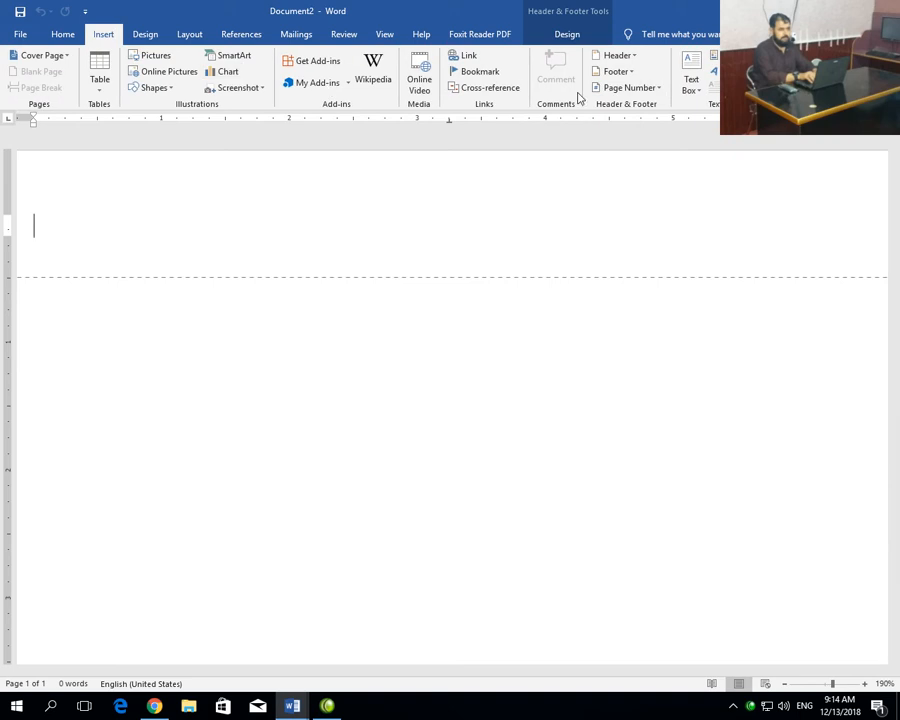
click(653, 88)
mouse_move(643, 110)
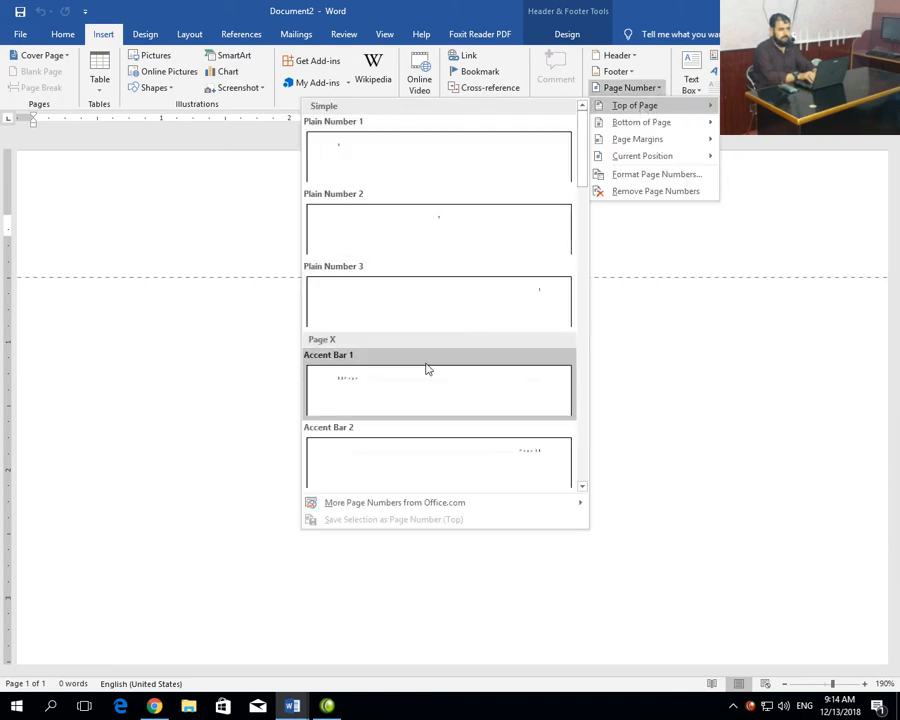
scroll(426, 368, down, 10)
click(434, 237)
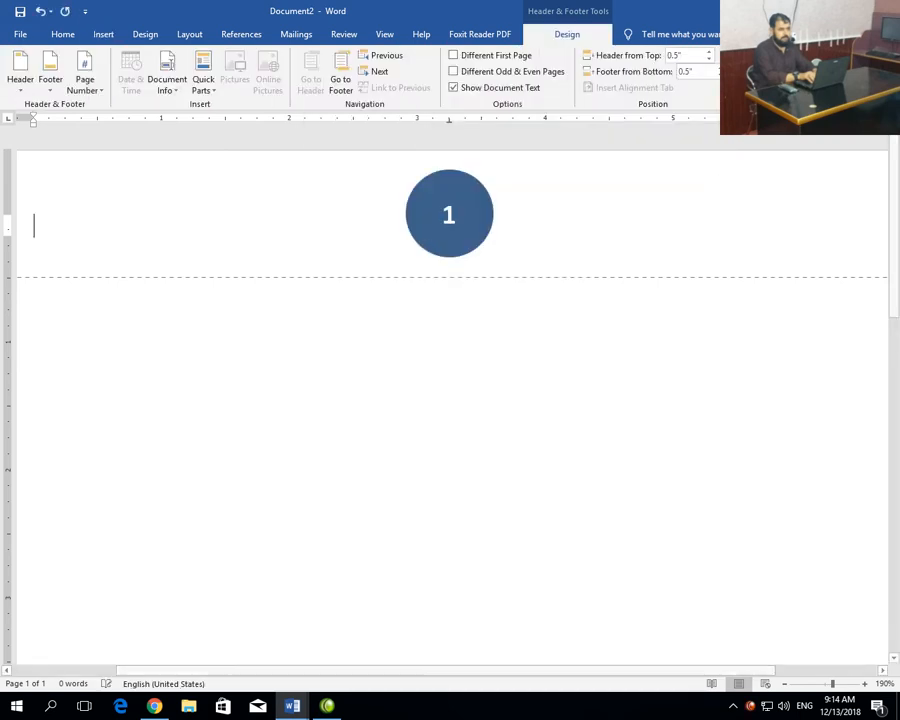
key(Escape)
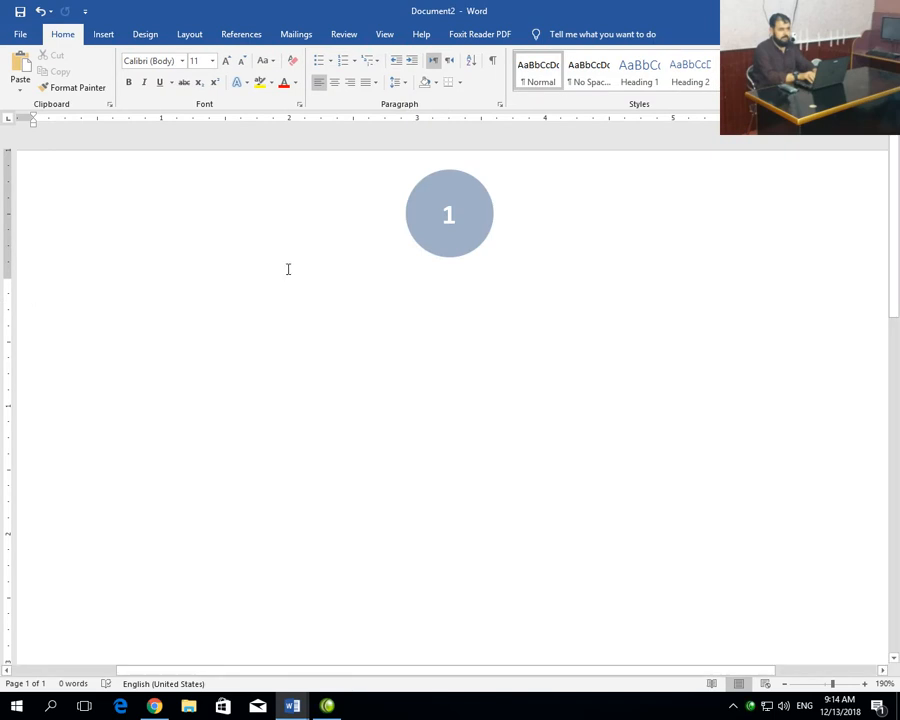
Step: Add two blank pages to the new document
click(108, 36)
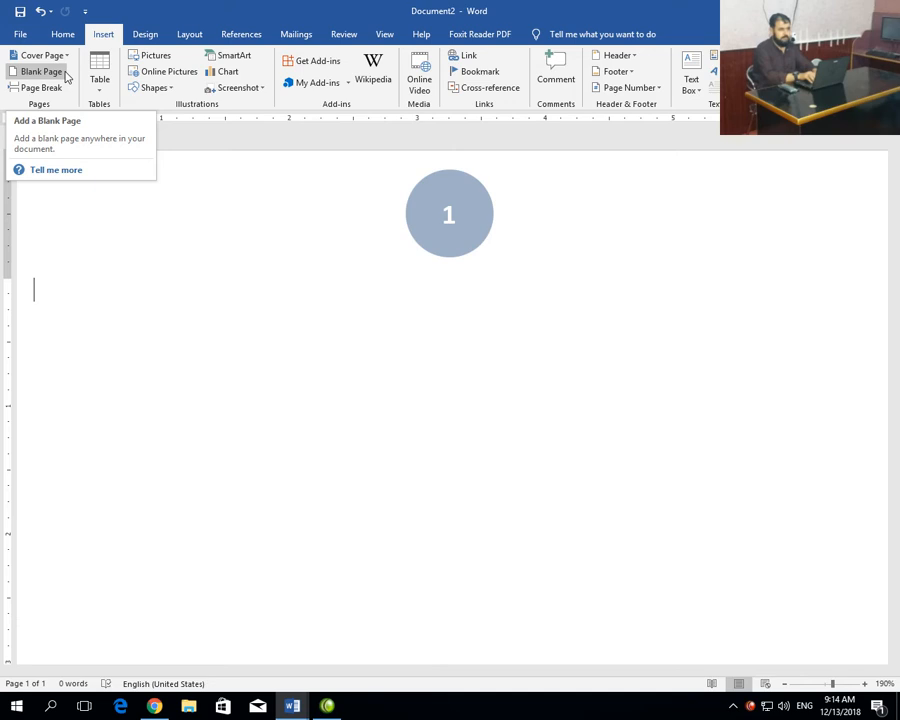
click(64, 74)
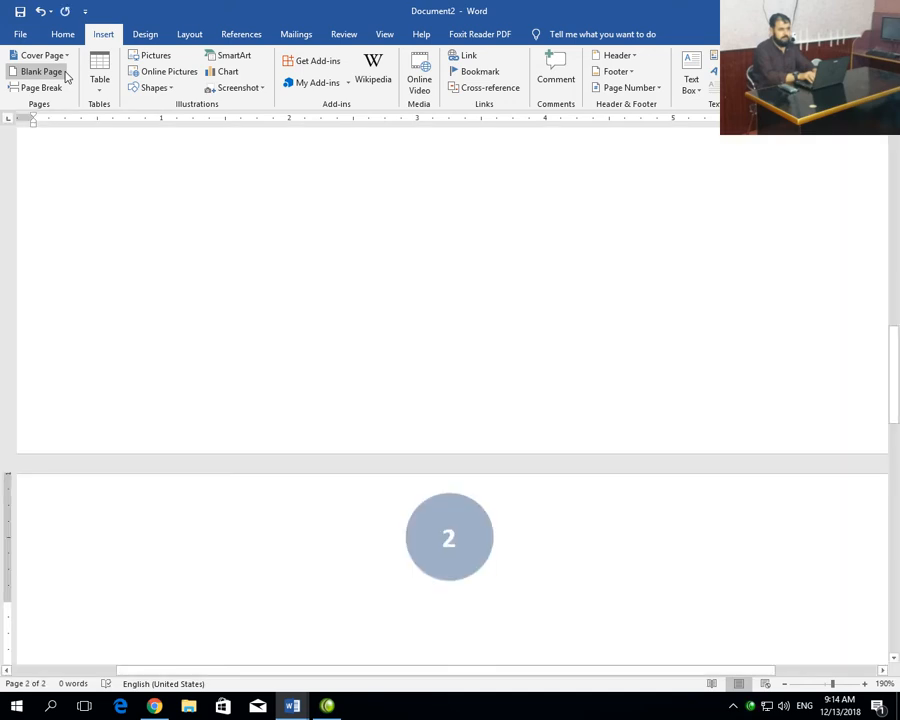
click(64, 74)
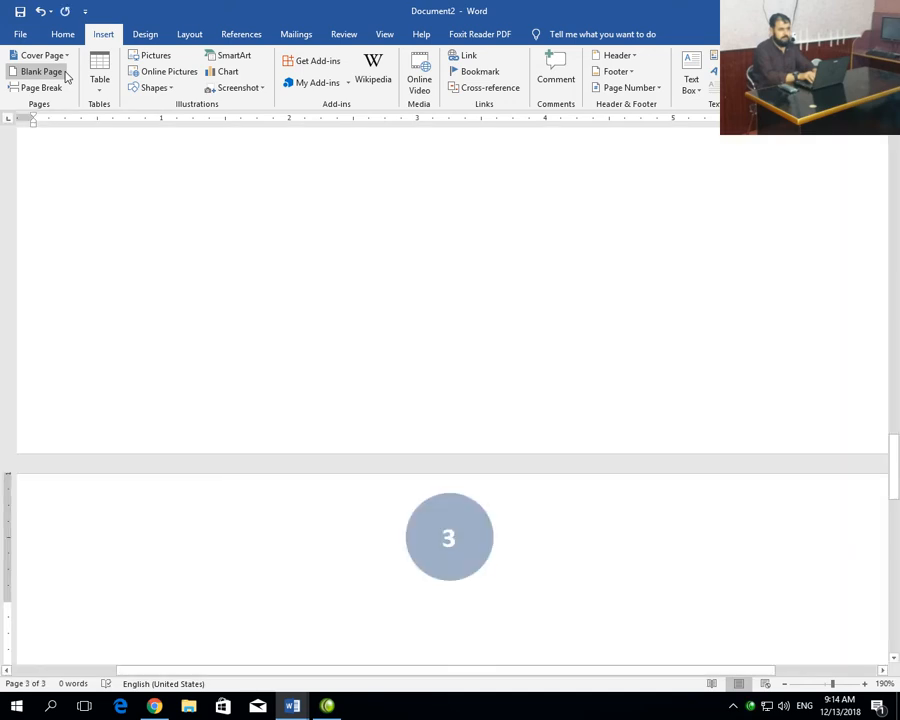
Step: Insert the built-in Area of Circle equation on page 3 and set its justification to Left
scroll(204, 210, down, 3)
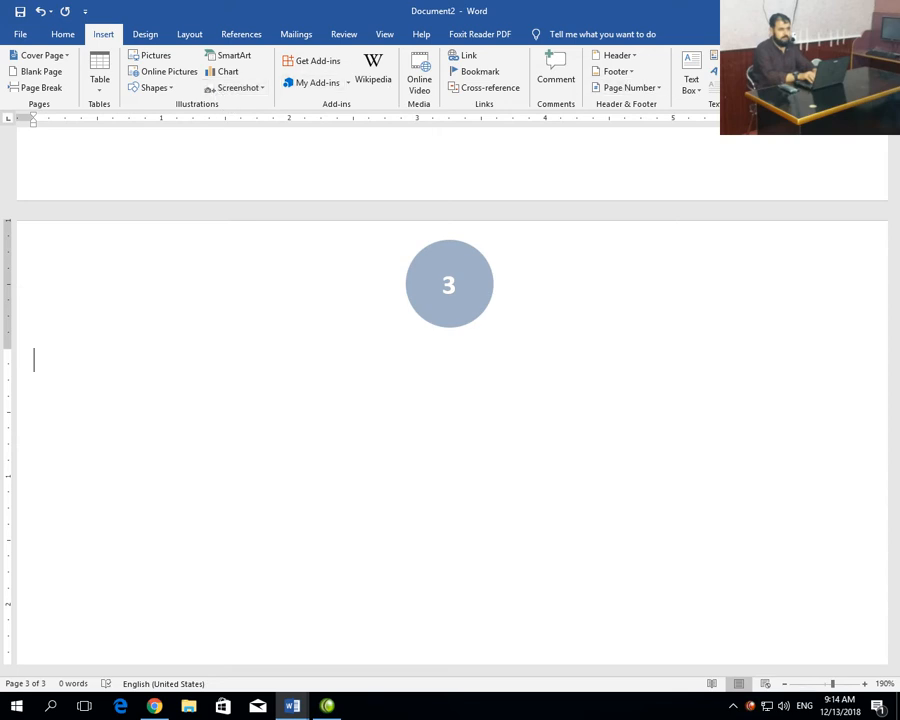
click(820, 56)
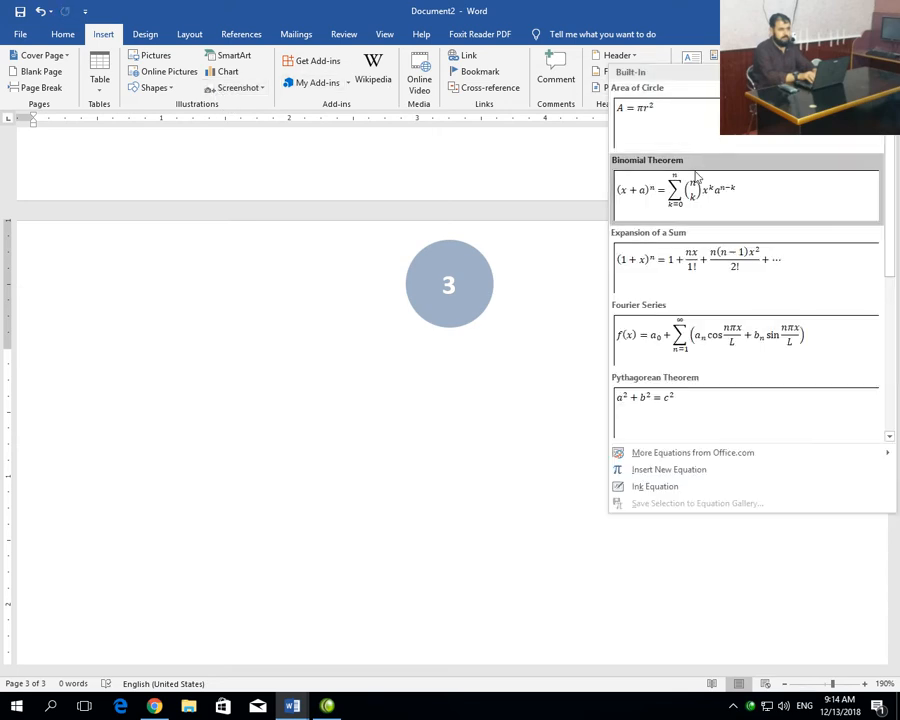
click(657, 139)
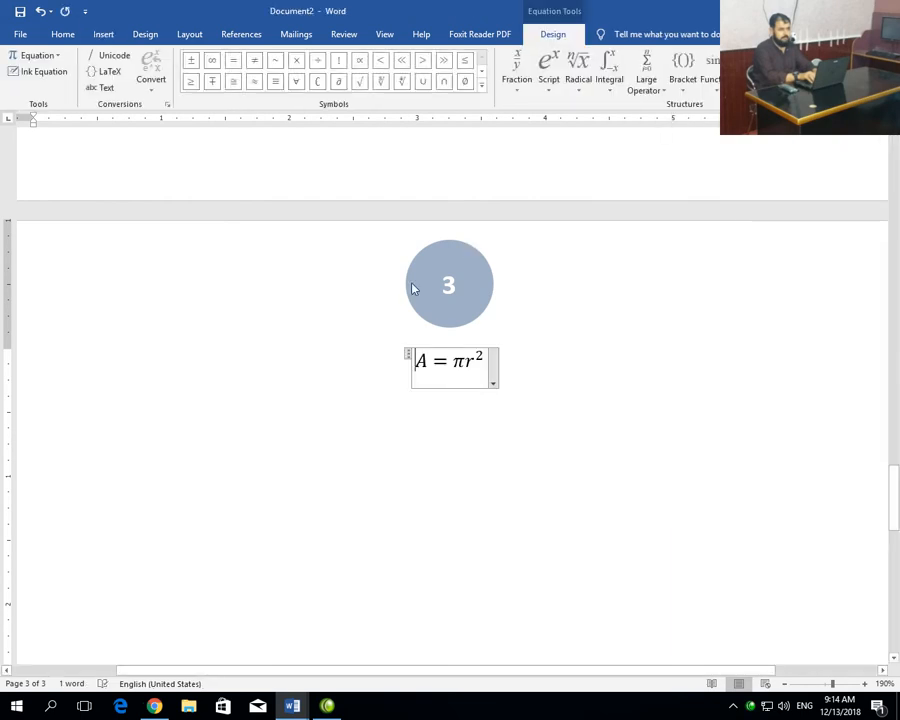
click(492, 383)
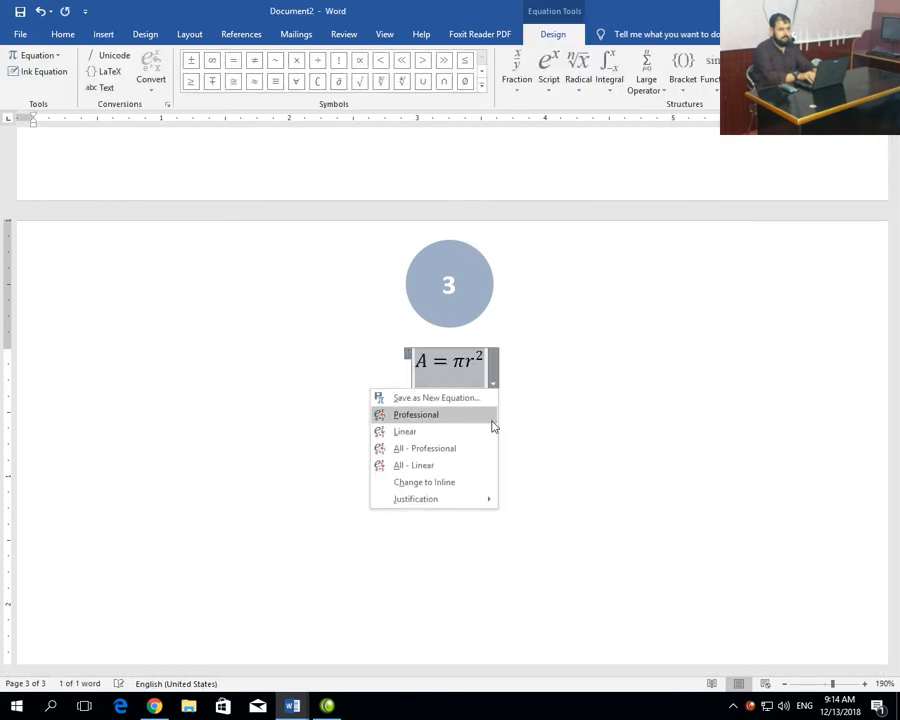
mouse_move(474, 505)
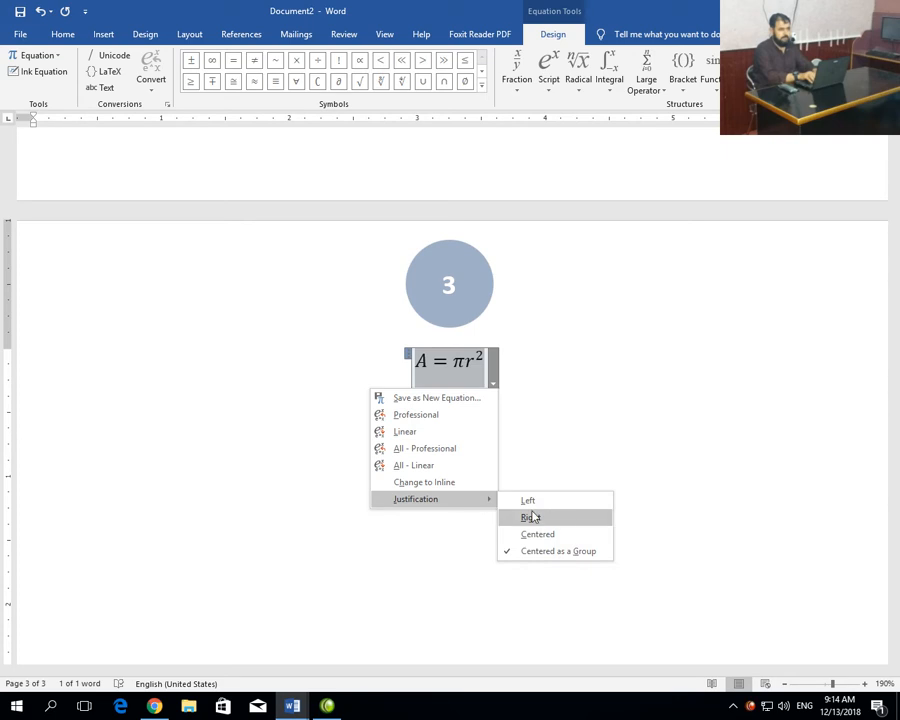
click(527, 500)
click(158, 406)
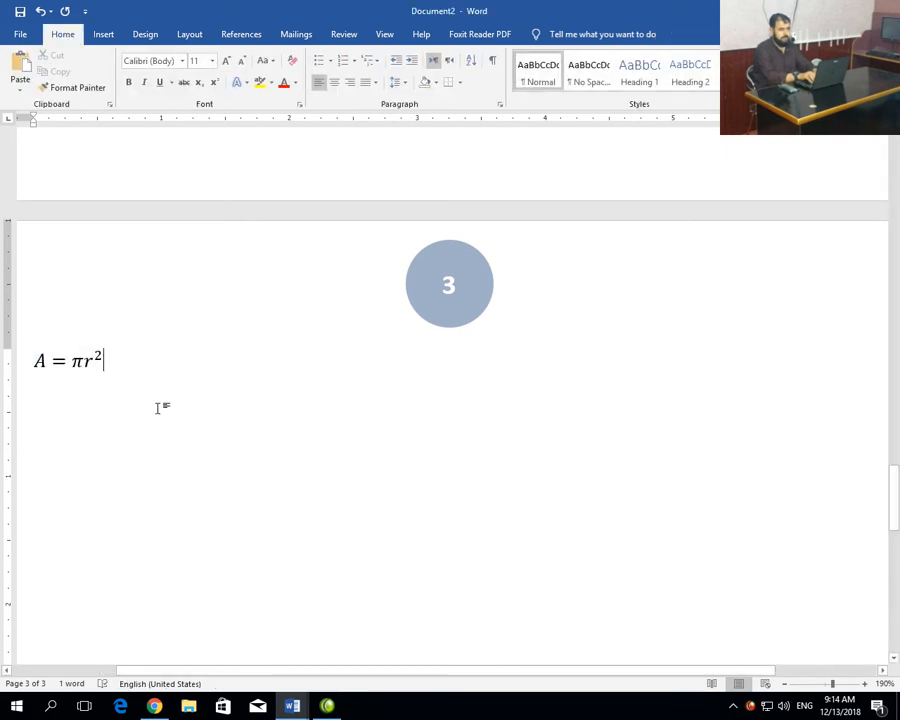
Step: Caption the Area of Circle equation on page 3 with the Equation label, positioned below the selected item
click(29, 355)
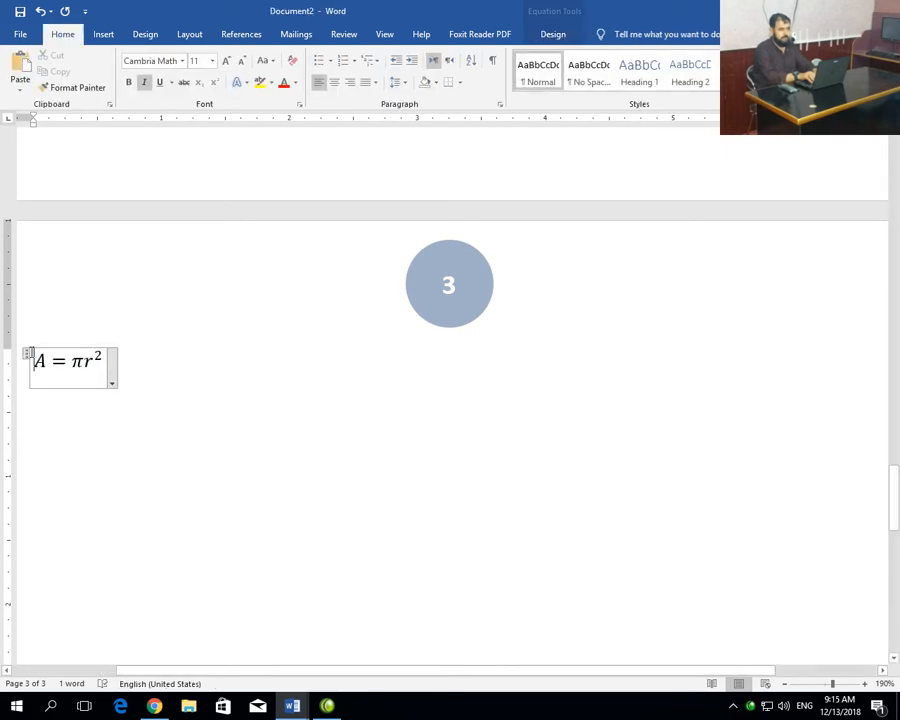
click(29, 355)
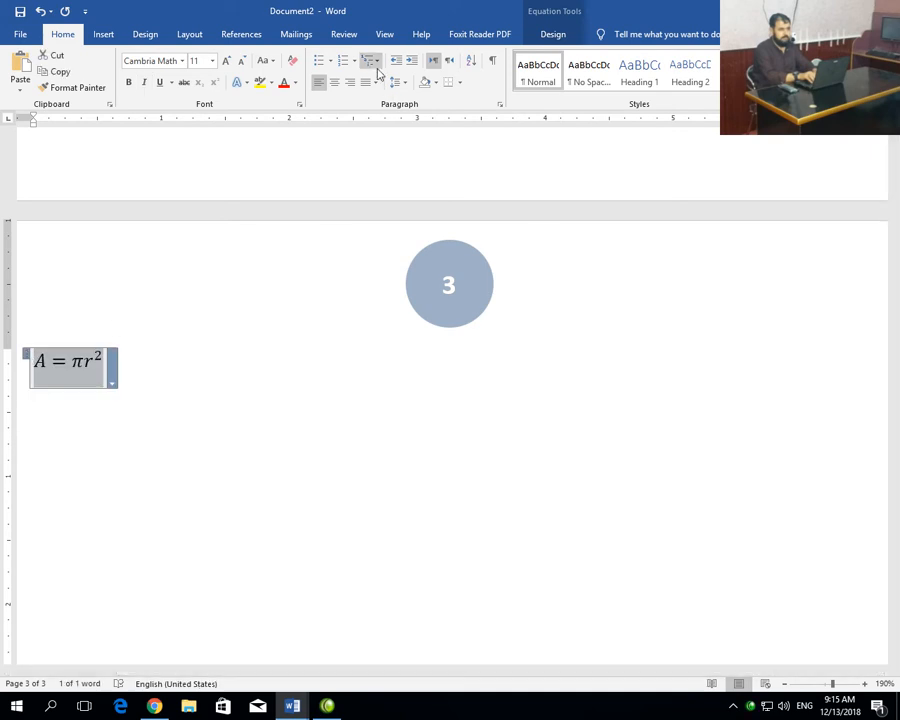
click(243, 37)
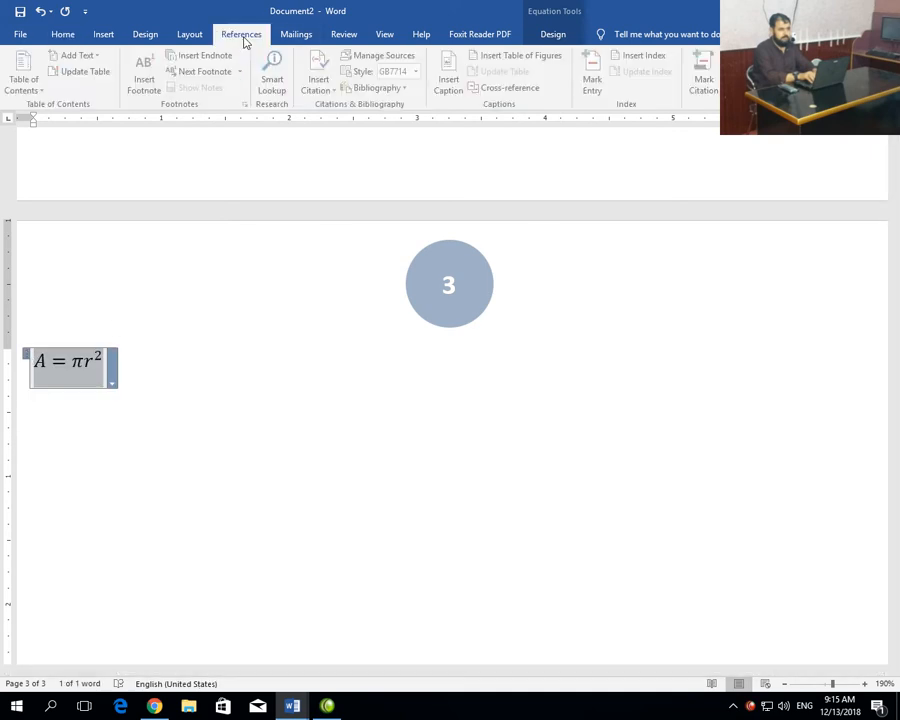
click(456, 89)
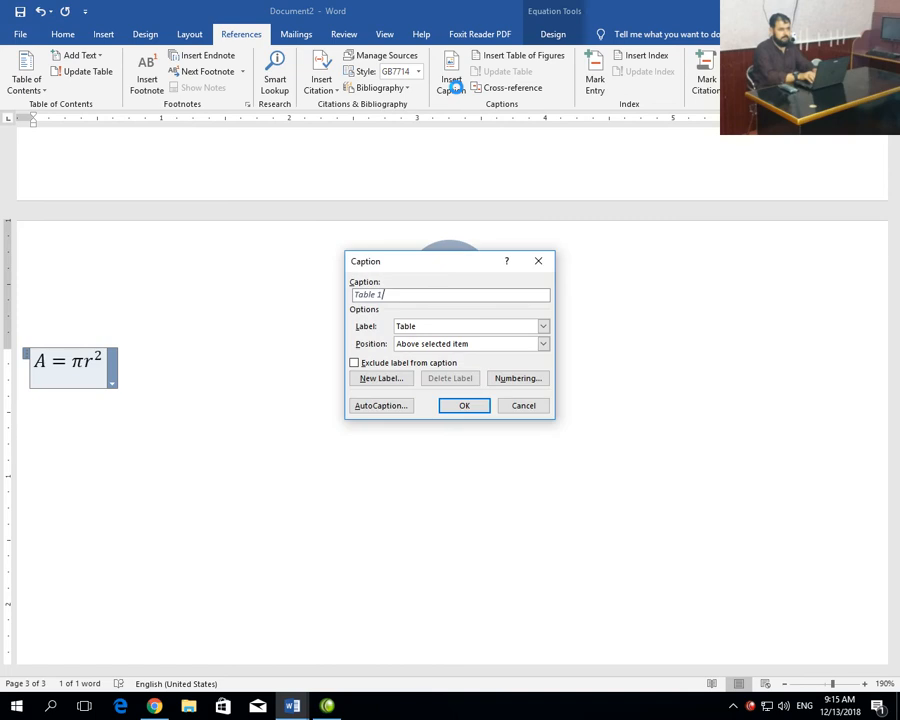
click(544, 326)
click(484, 339)
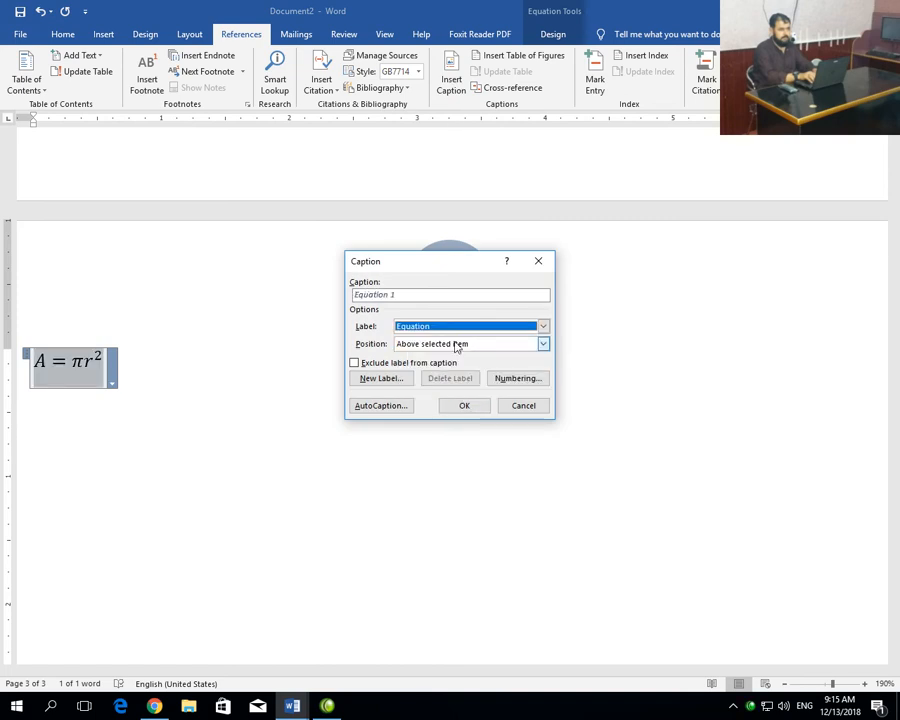
click(447, 348)
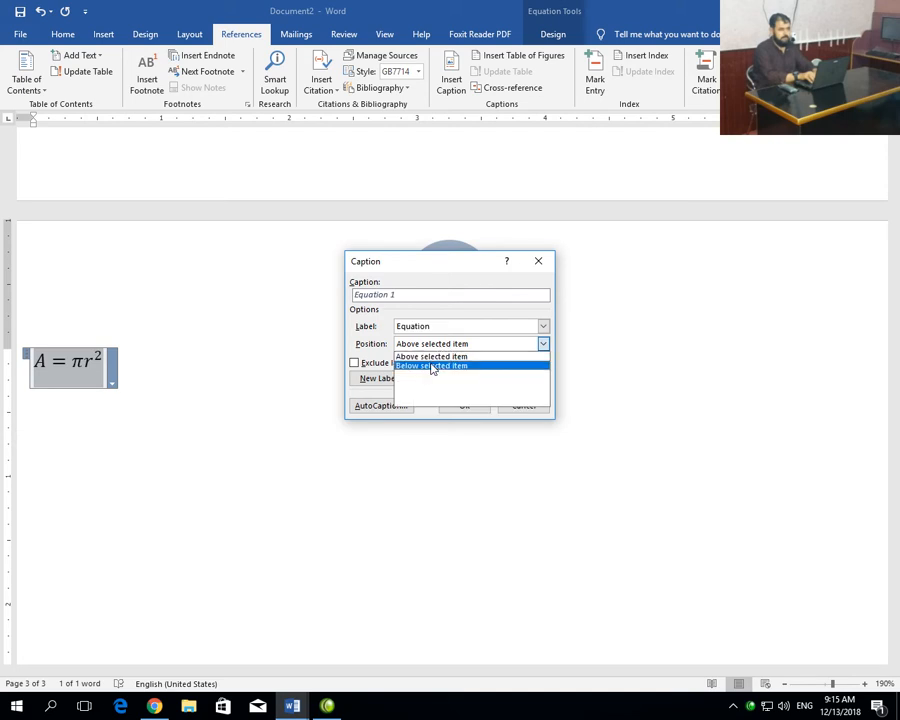
click(447, 363)
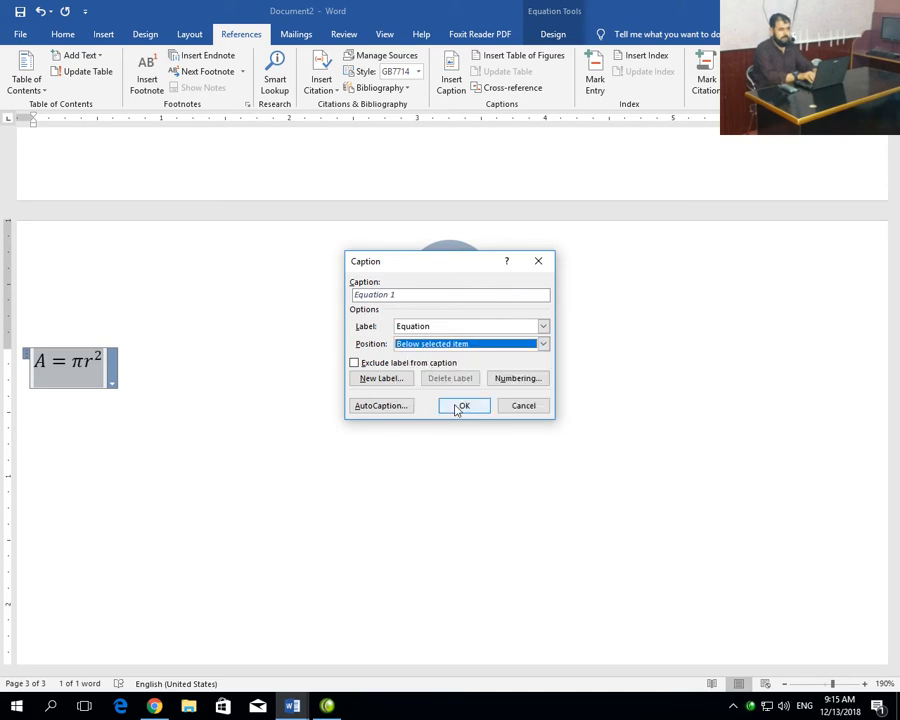
click(458, 406)
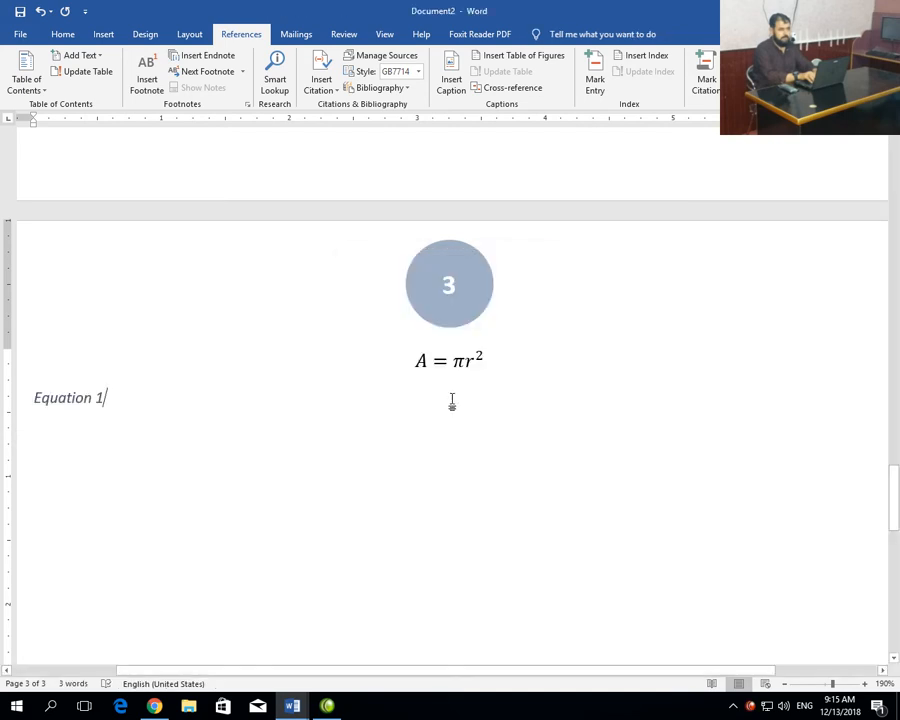
Step: Set the justification of the captioned Area of Circle equation on page 3 to Left
click(456, 361)
click(493, 383)
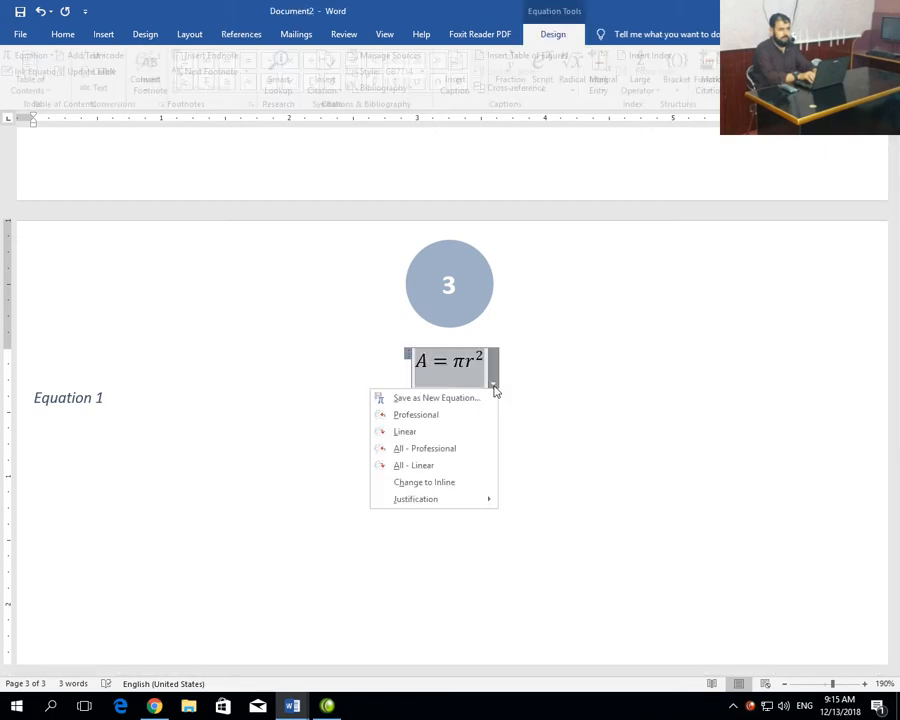
mouse_move(494, 496)
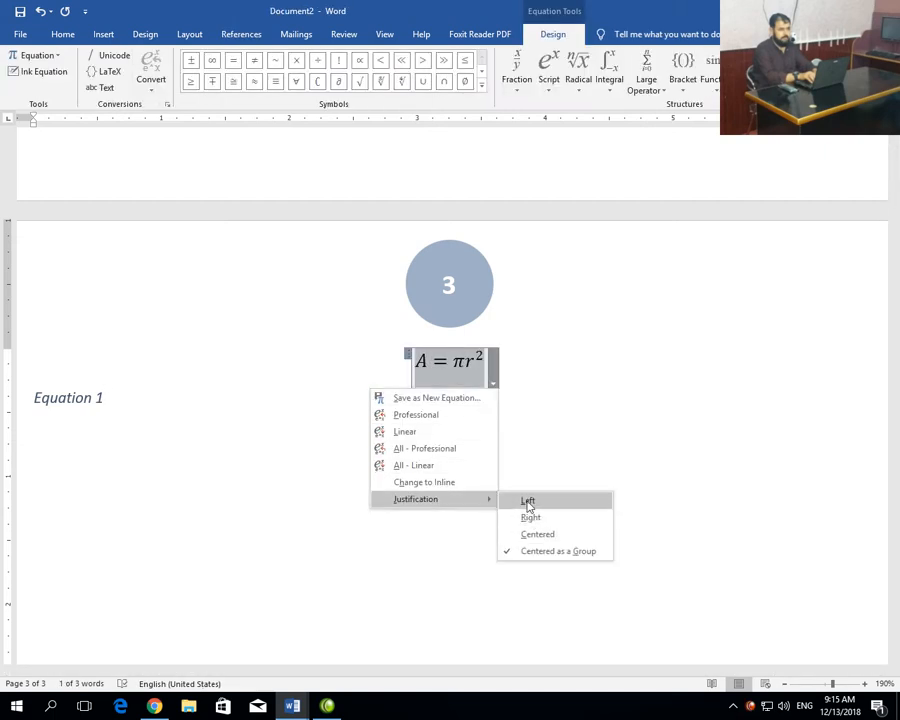
click(526, 499)
click(286, 421)
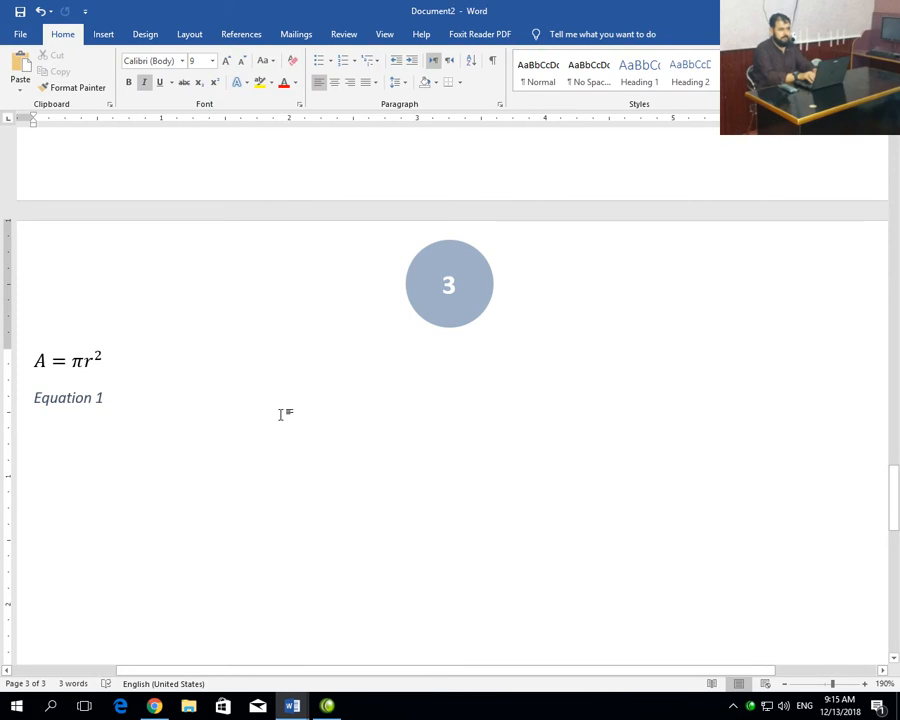
Step: Insert the built-in Binomial Theorem equation on page 2
scroll(170, 312, up, 5)
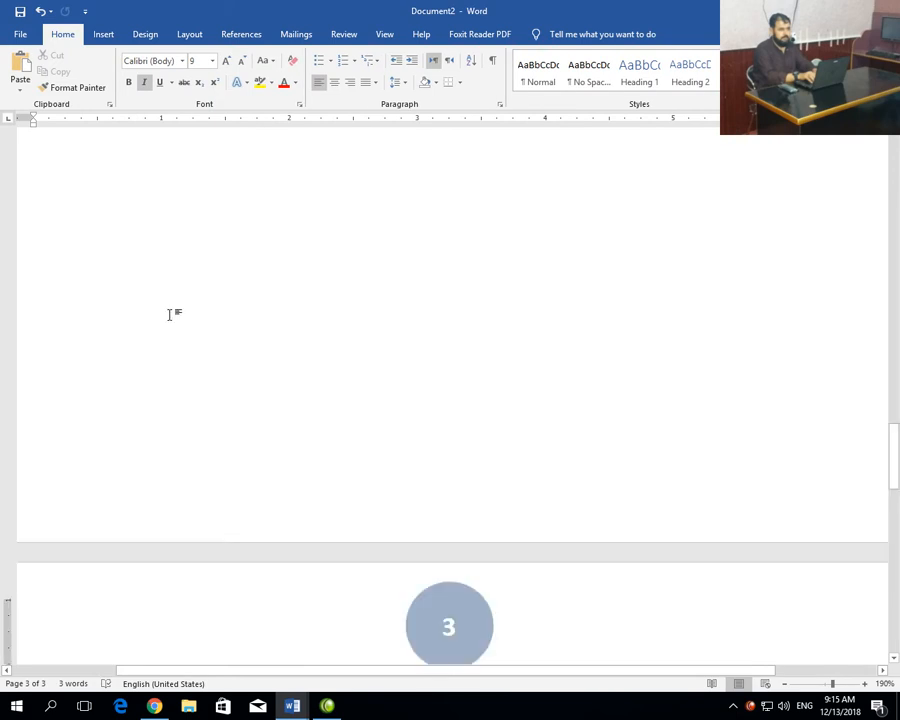
click(121, 229)
scroll(121, 229, up, 2)
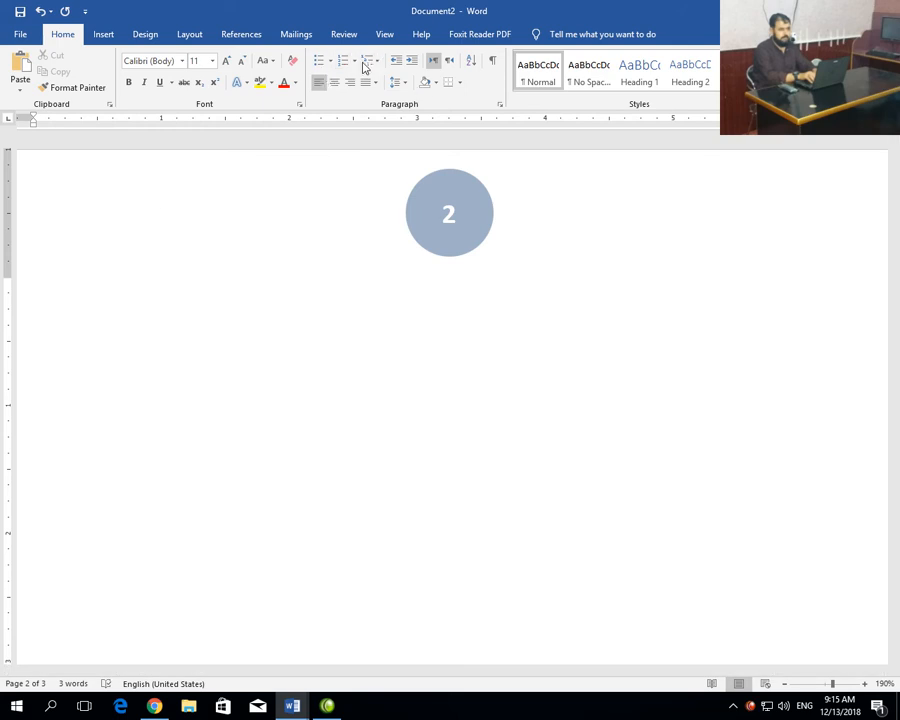
click(231, 34)
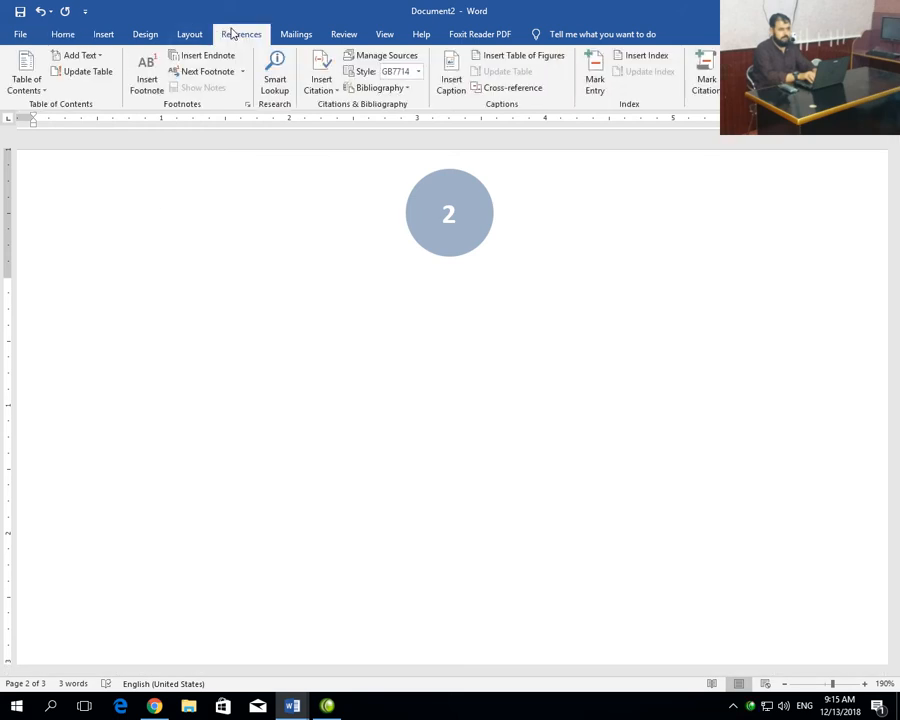
click(103, 34)
click(786, 56)
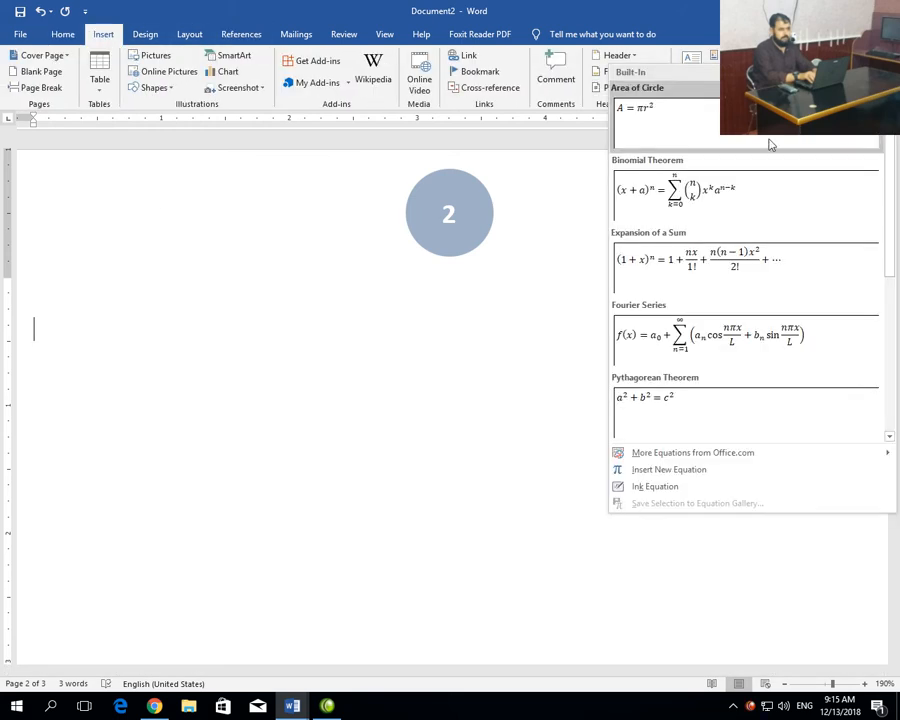
click(736, 186)
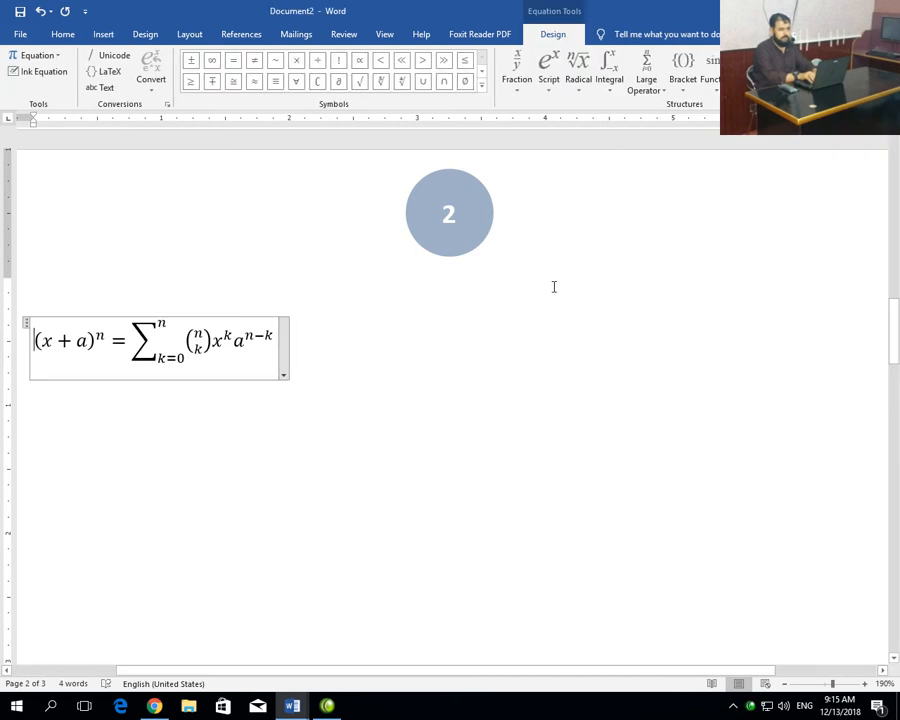
Step: Caption the Binomial Theorem equation on page 2 with the Equation label below it
click(25, 321)
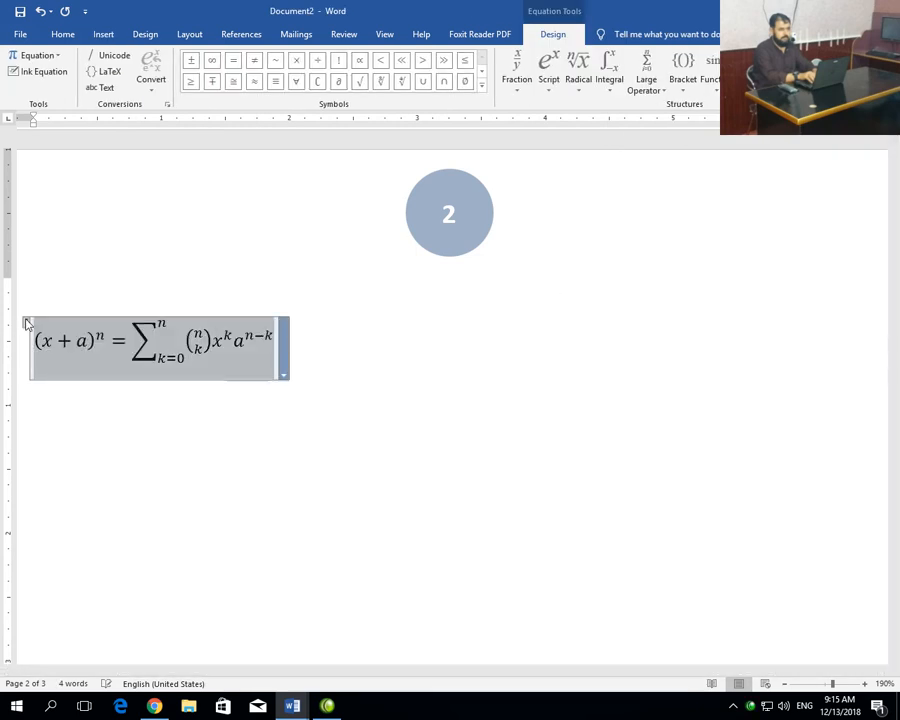
click(247, 34)
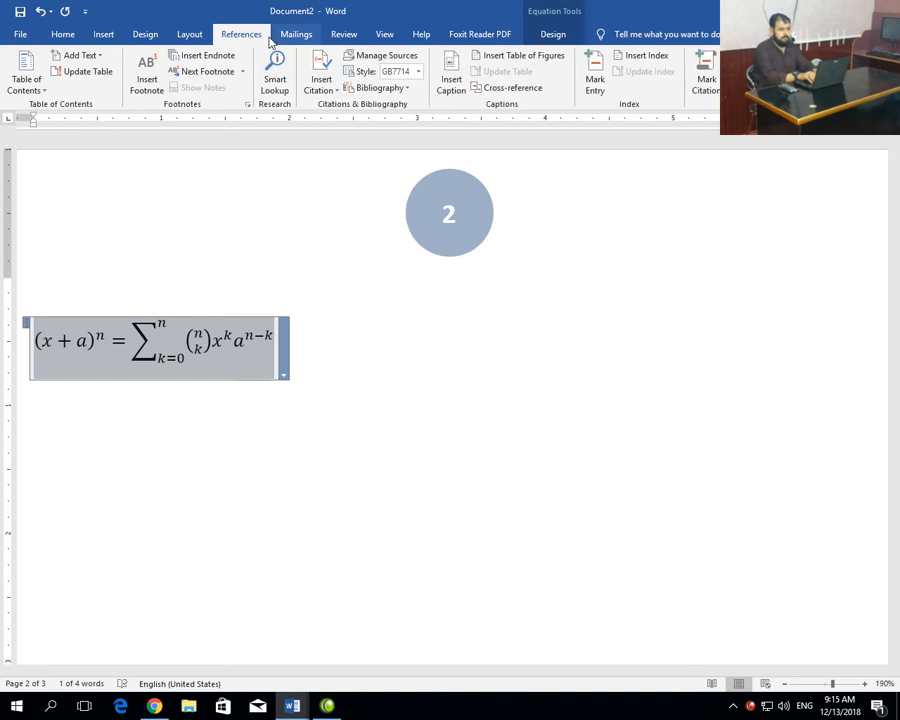
click(450, 82)
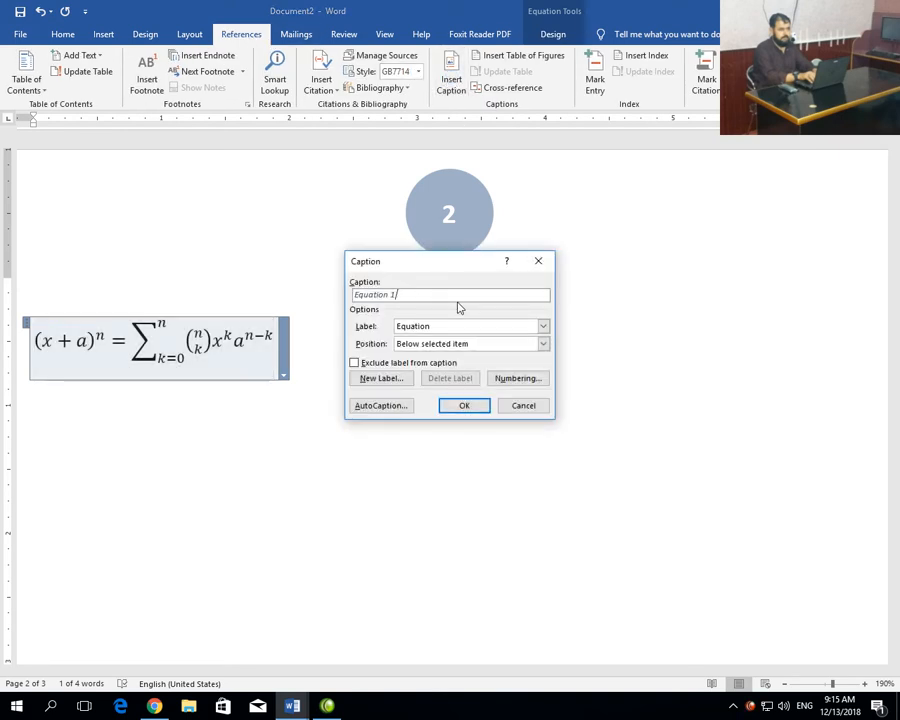
click(448, 294)
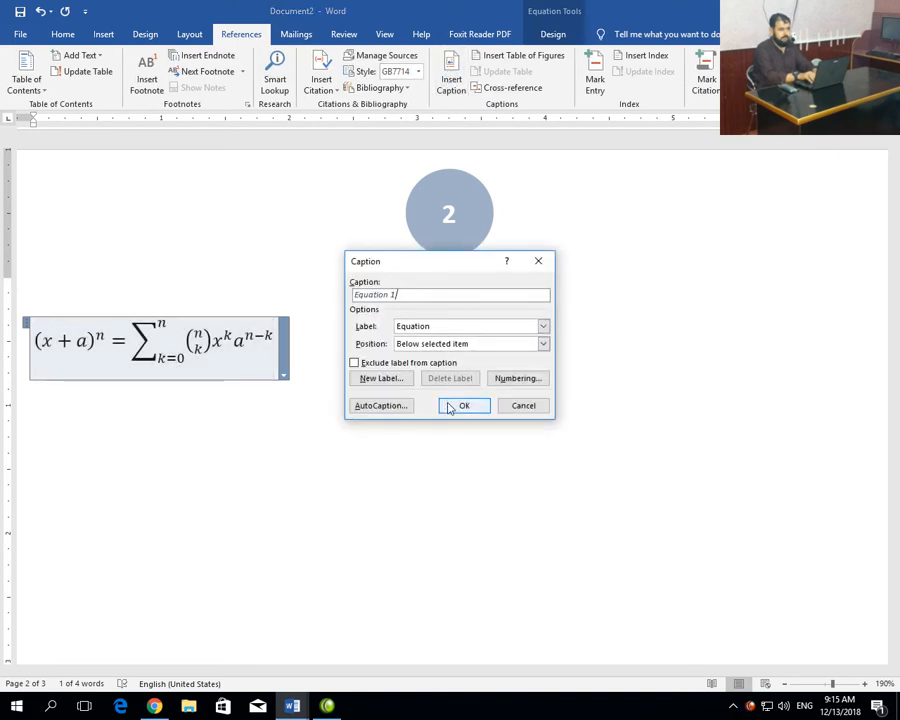
click(448, 408)
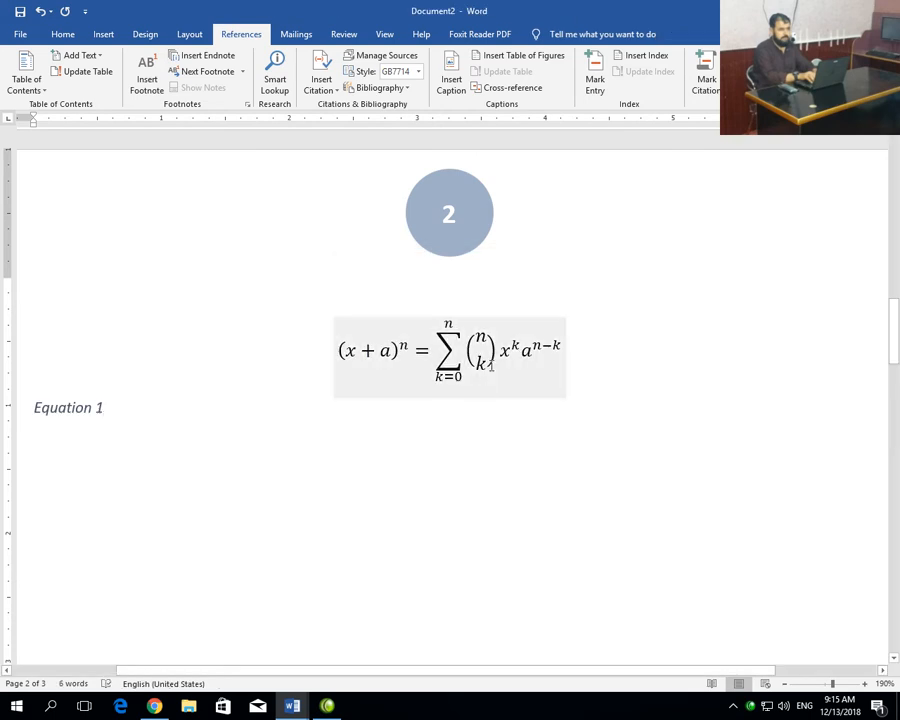
Step: Set the Binomial Theorem equation's justification to Left and check the caption numbering on page 3
click(547, 384)
click(570, 394)
mouse_move(540, 509)
click(598, 510)
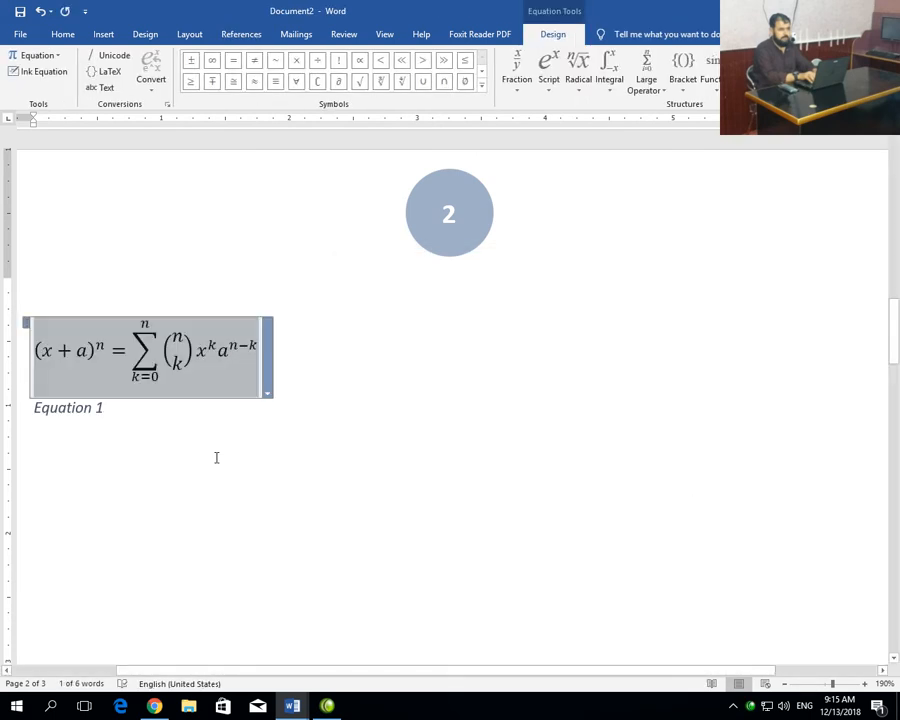
click(216, 457)
scroll(93, 394, down, 15)
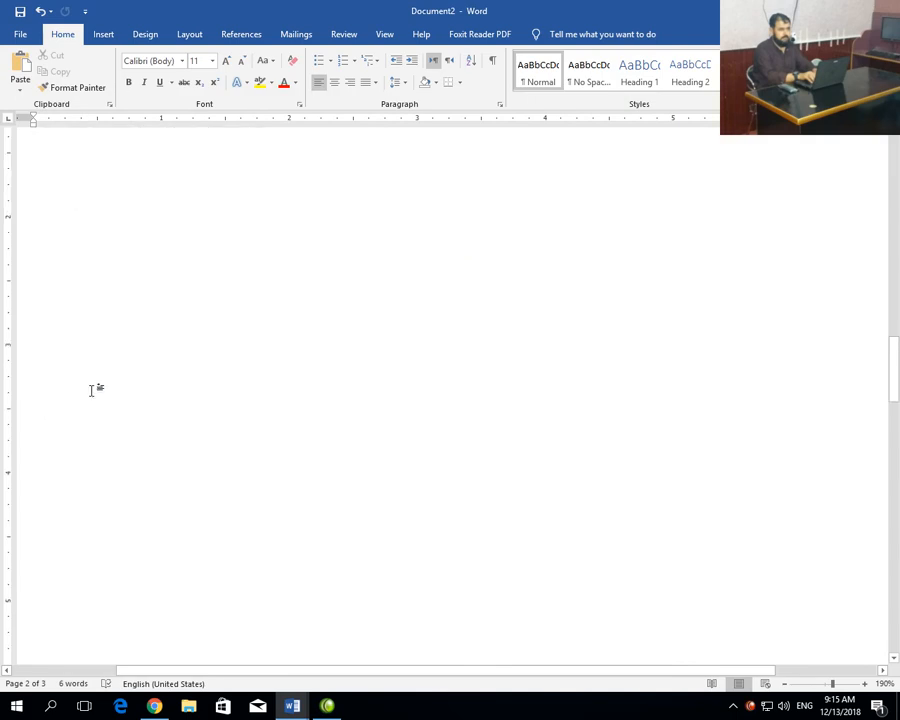
Step: Insert the built-in Expansion of a Sum equation on page 1
scroll(106, 325, up, 20)
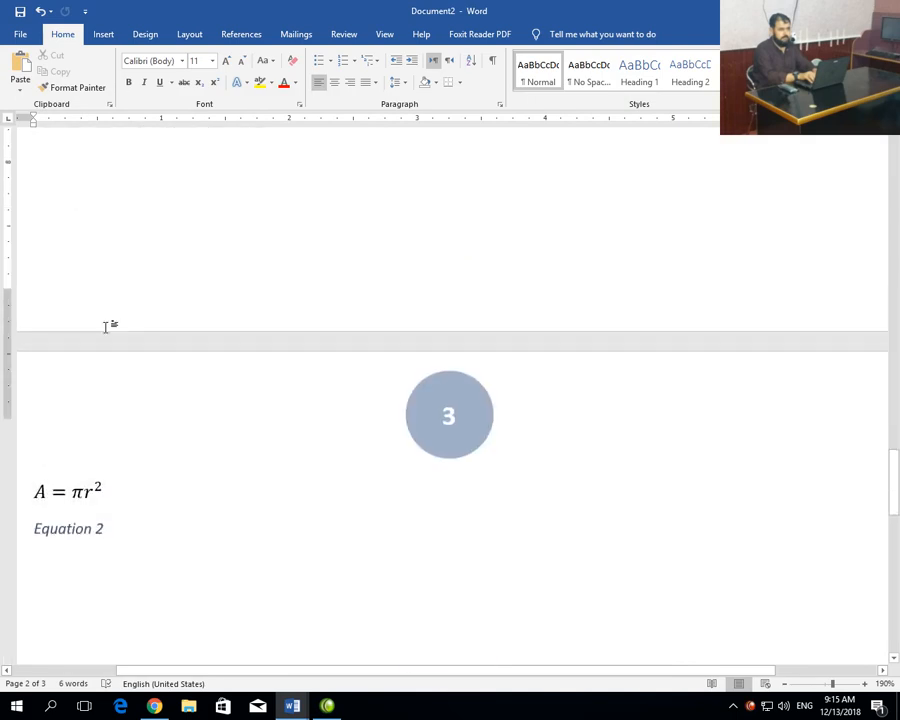
scroll(104, 320, up, 5)
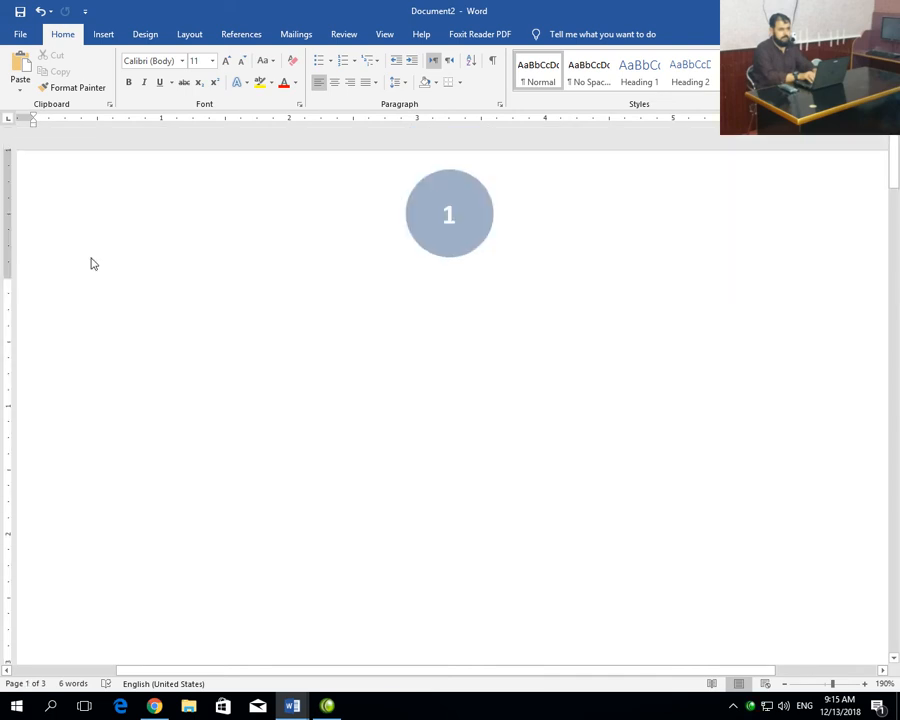
click(103, 34)
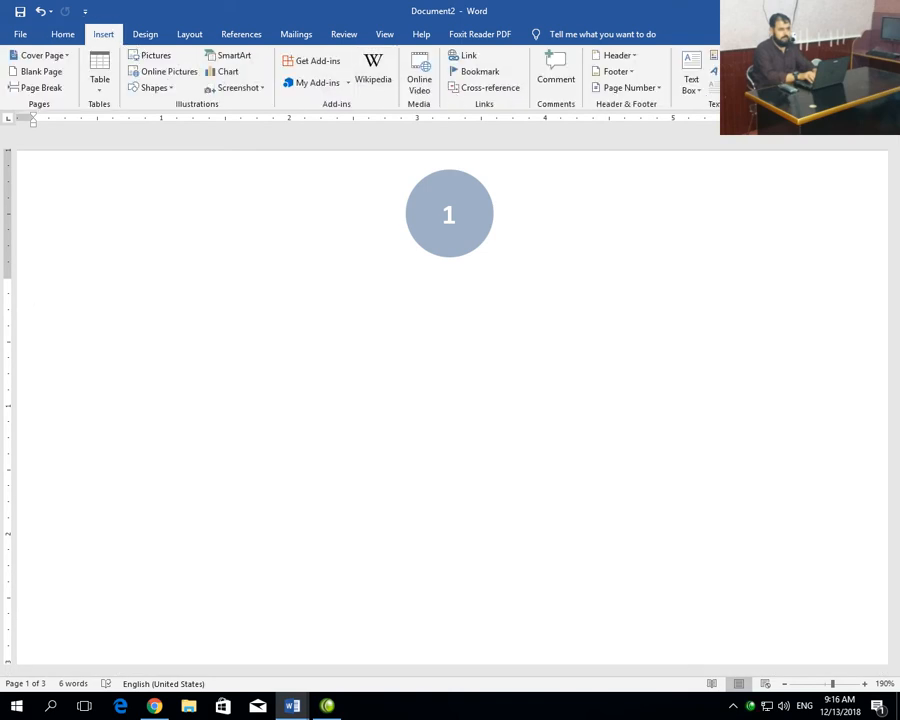
click(818, 56)
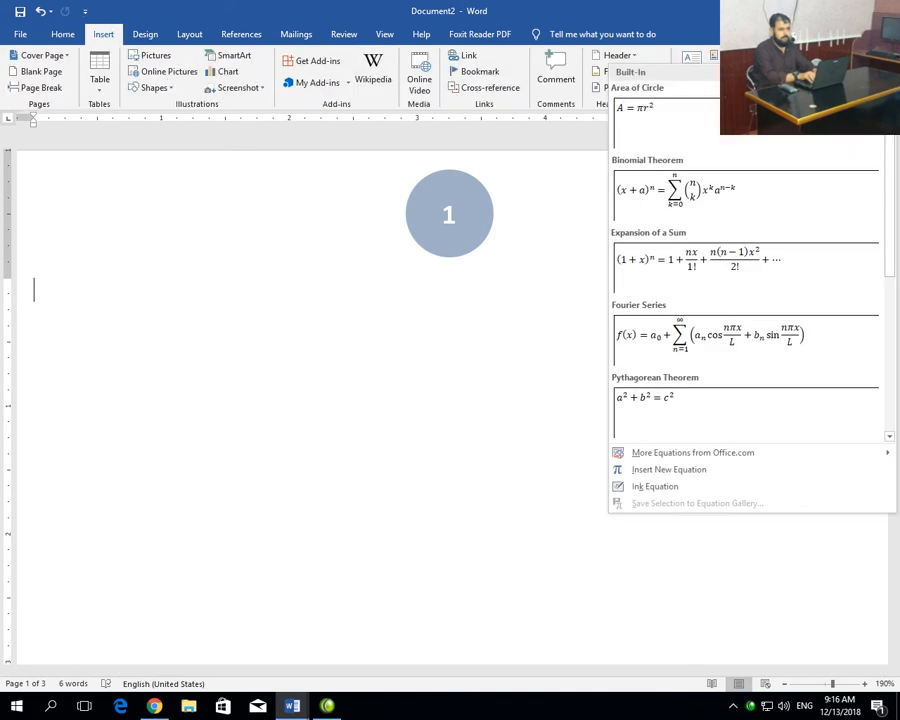
click(732, 268)
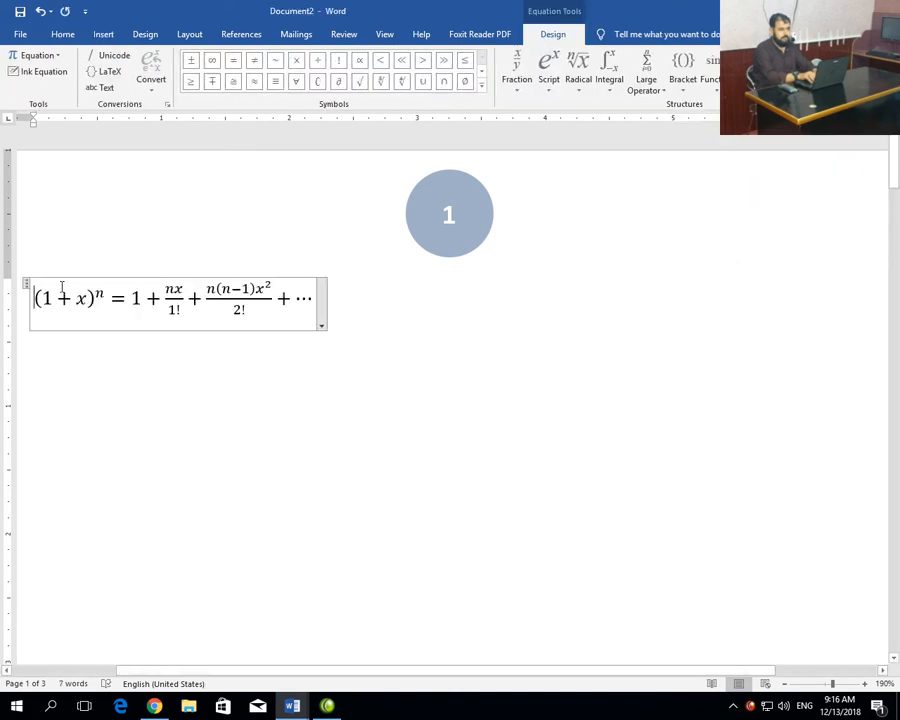
Step: Caption the Expansion of a Sum equation on page 1 with the Equation label below it
click(26, 283)
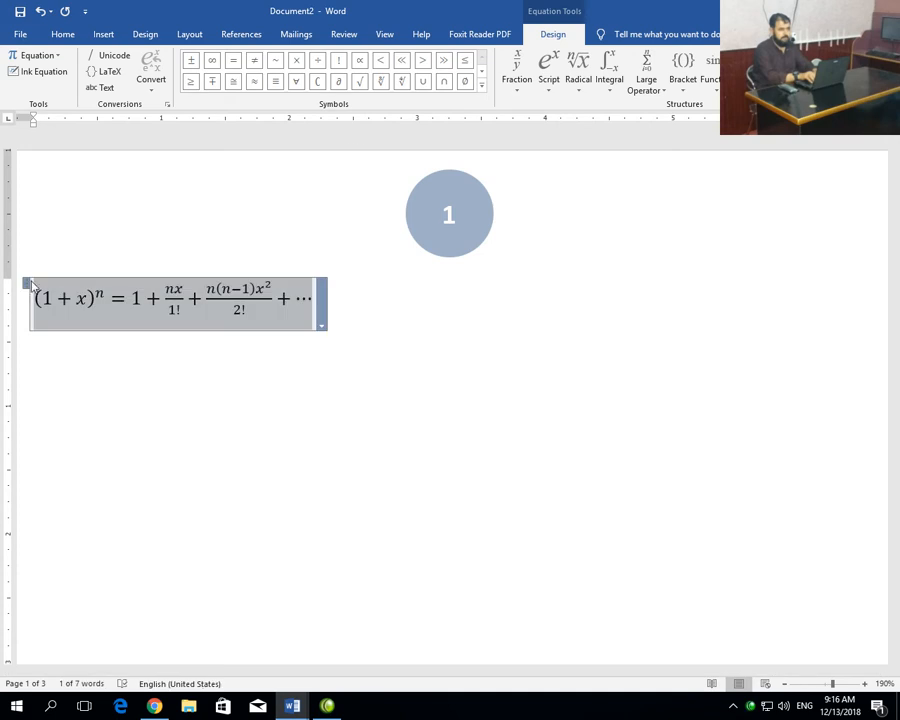
click(250, 36)
click(451, 85)
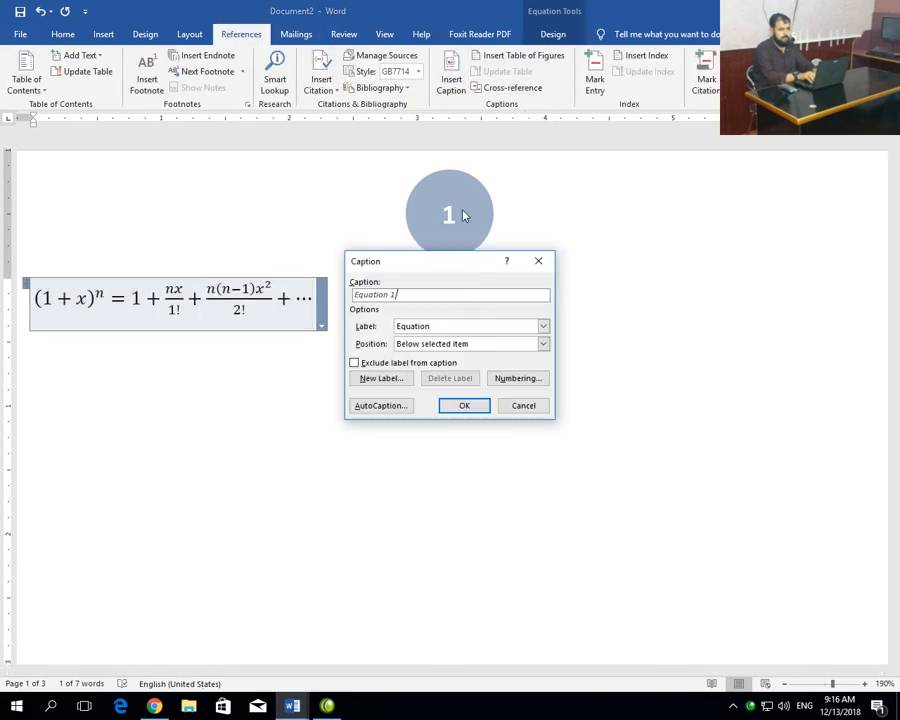
click(464, 404)
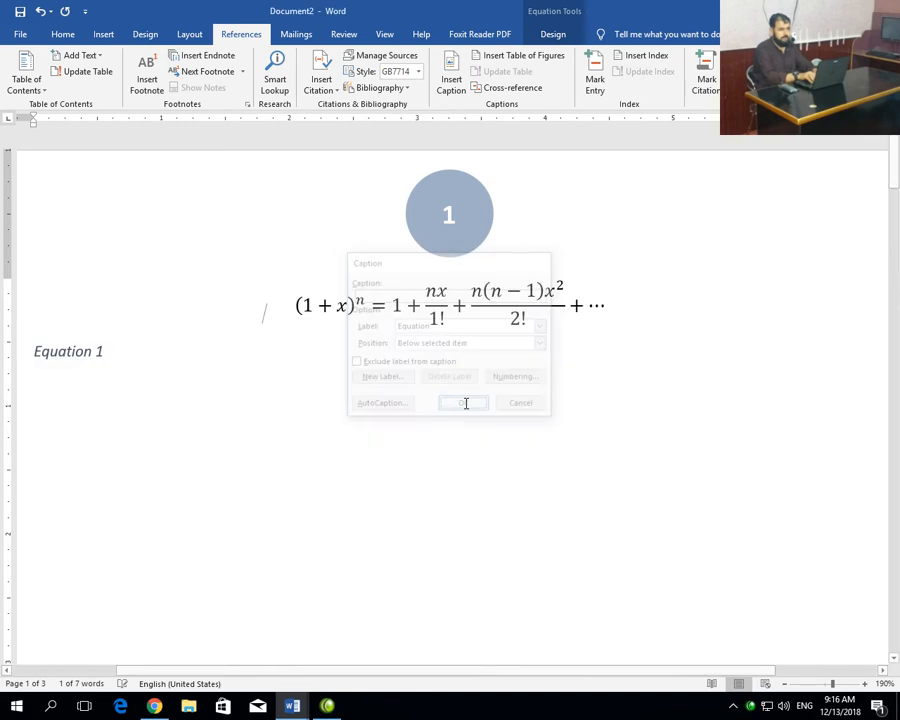
Step: Set the Expansion of a Sum equation's justification to Left and check the caption numbering on pages 2 and 3
click(603, 310)
click(614, 336)
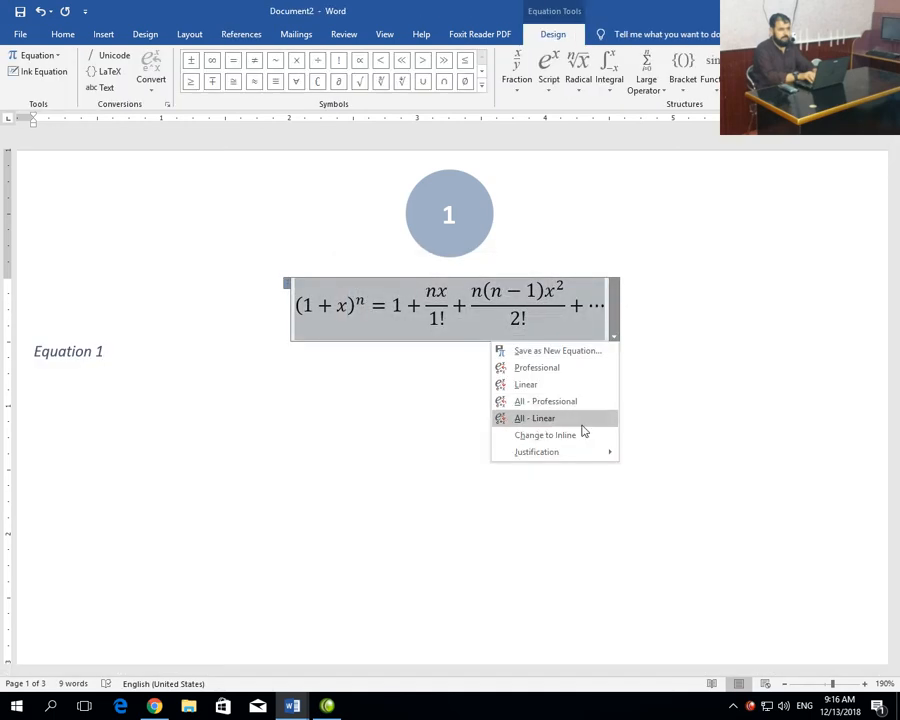
mouse_move(578, 452)
click(645, 454)
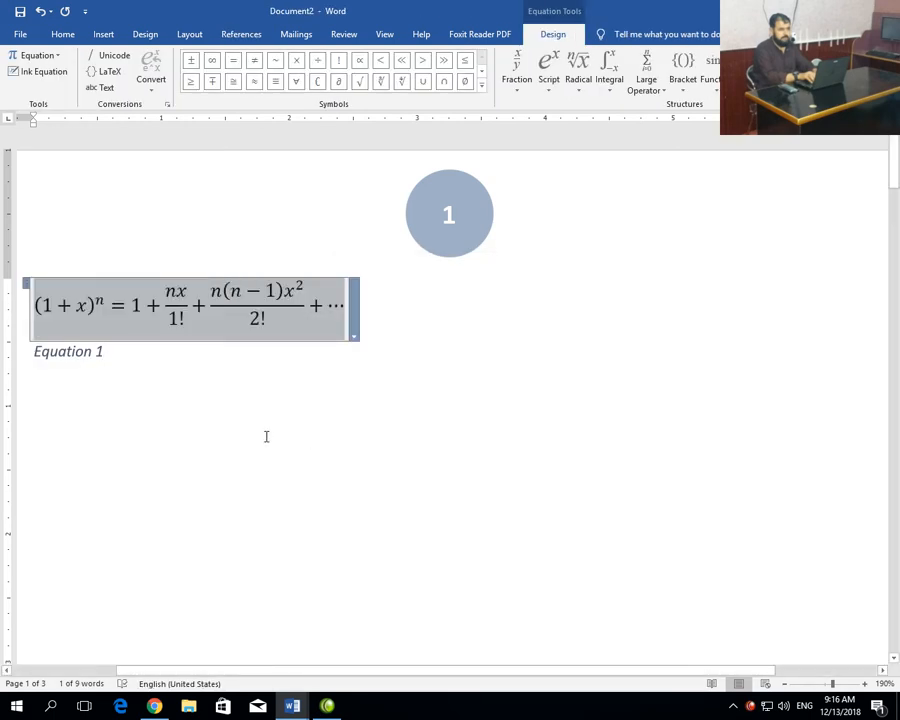
click(310, 438)
scroll(88, 420, down, 10)
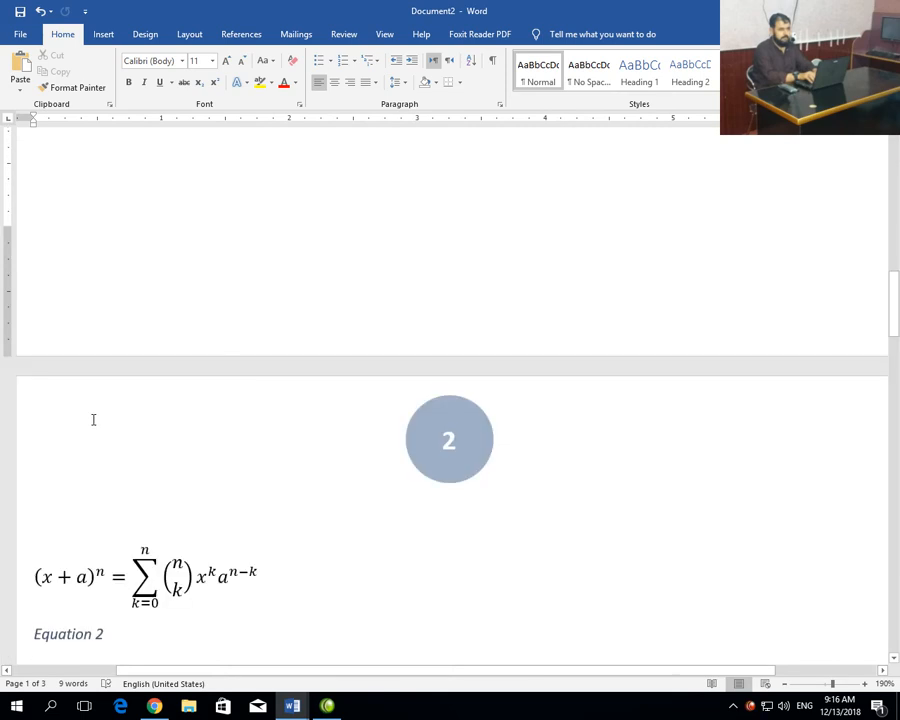
scroll(93, 420, down, 3)
scroll(96, 360, down, 14)
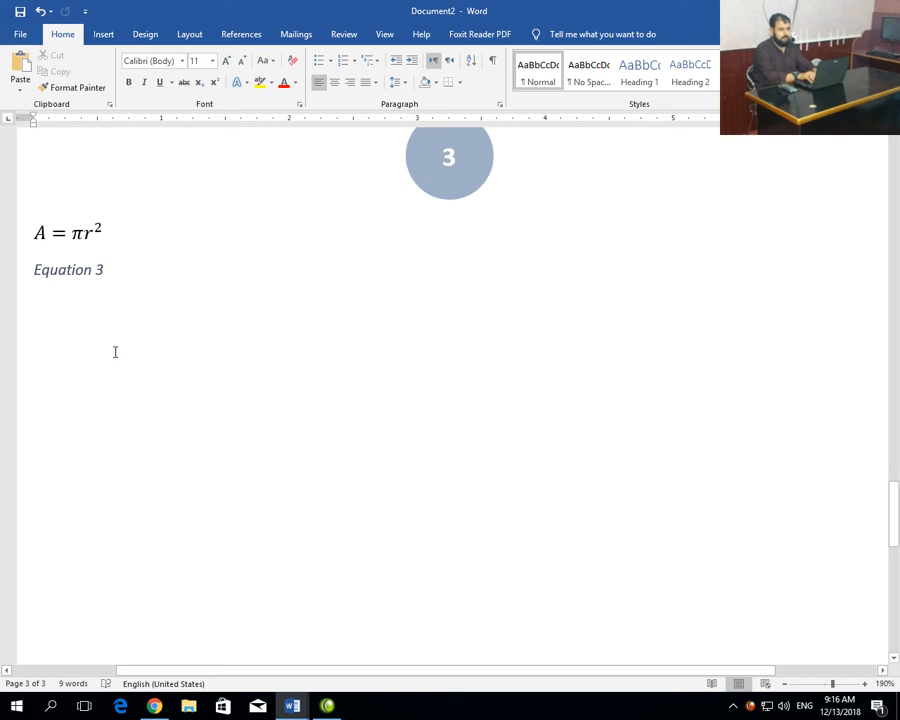
Step: Create a new blank document and bring it to the front
click(20, 34)
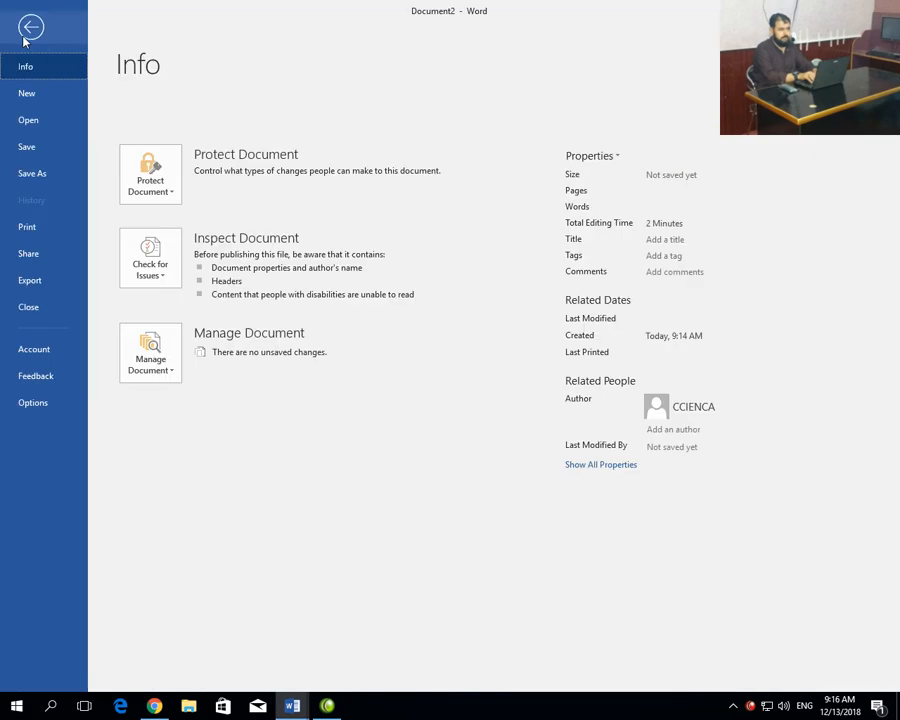
click(27, 93)
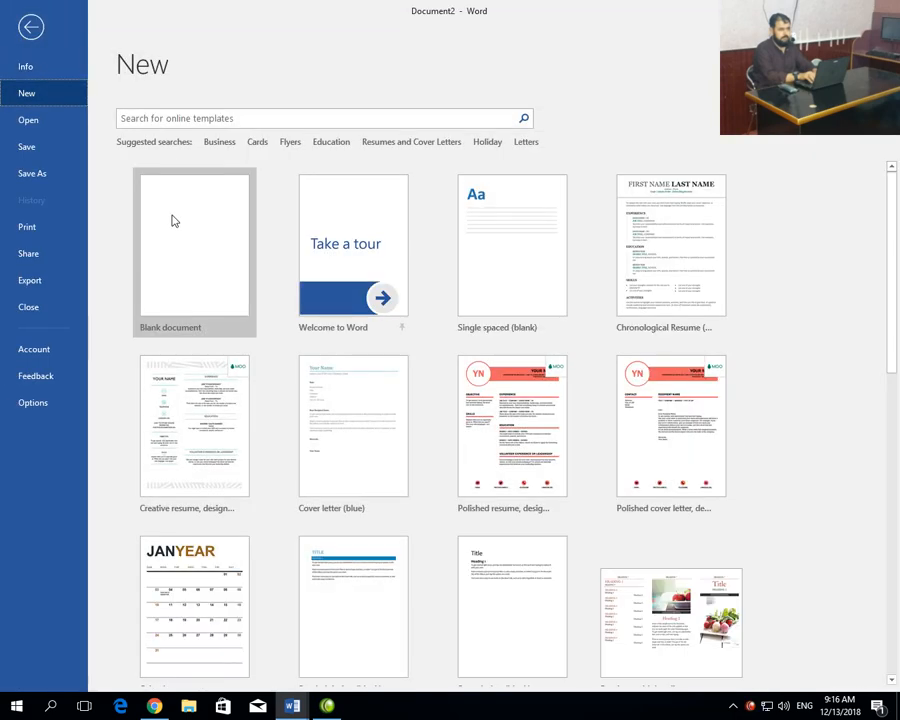
click(173, 221)
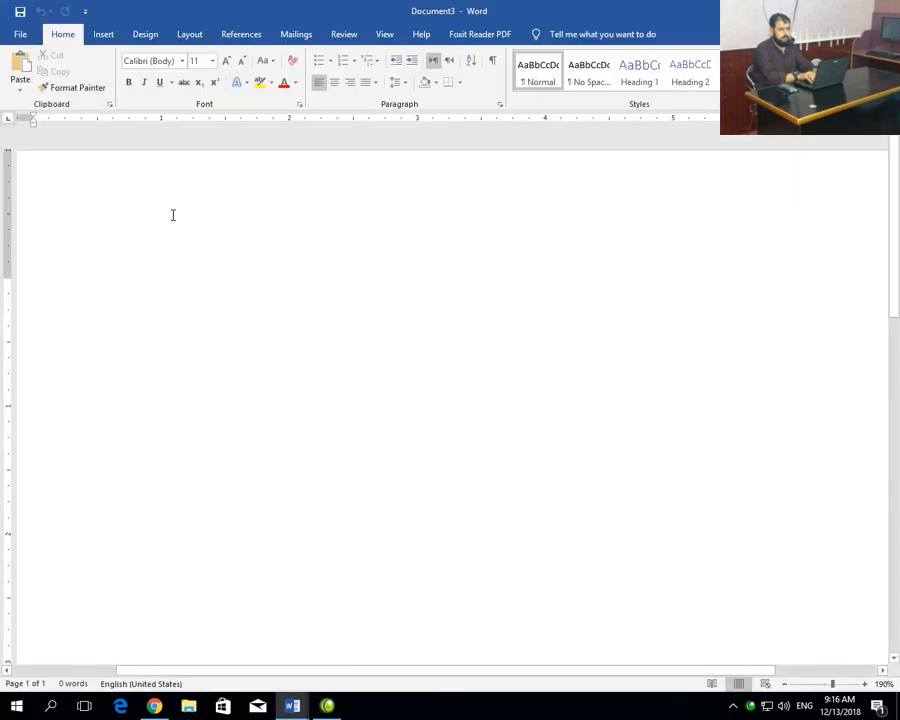
mouse_move(292, 705)
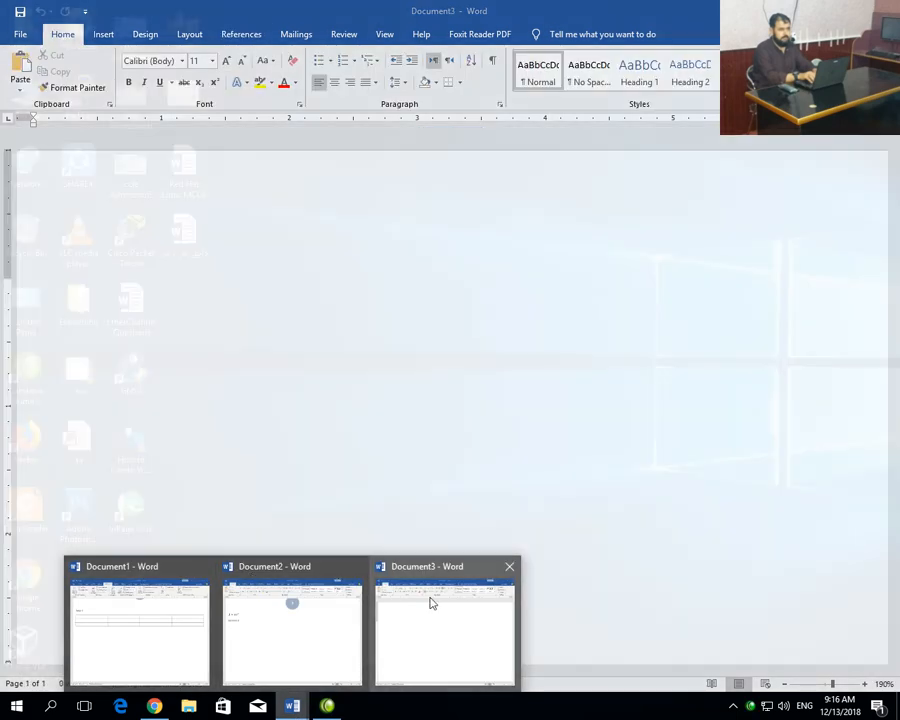
click(444, 640)
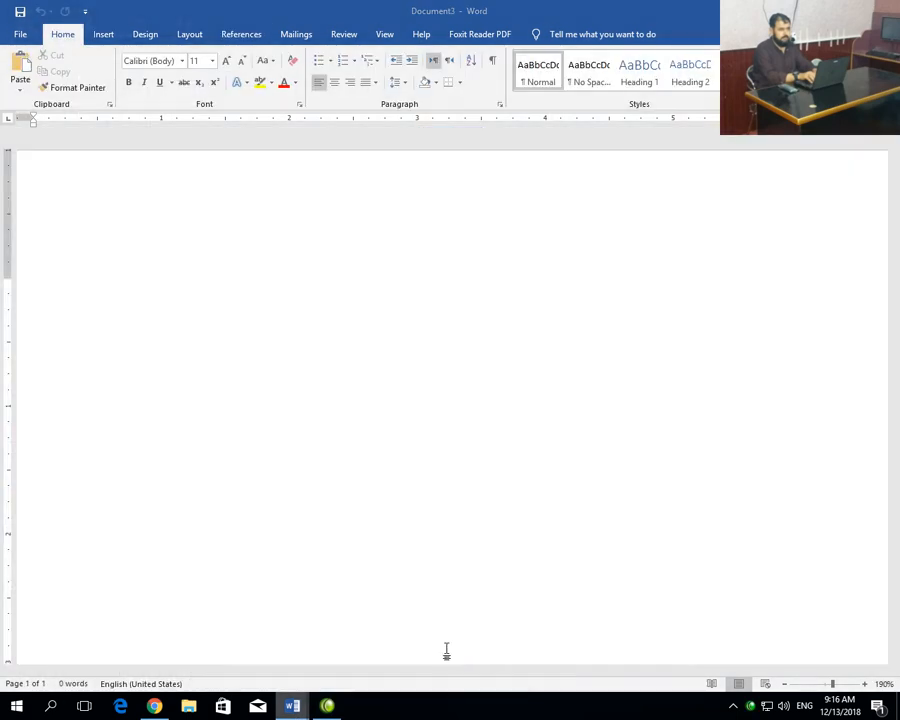
Step: Insert the picture 20181026_162003 from the SHAREit SM-J710GN photo folder in Downloads on drive F
click(104, 36)
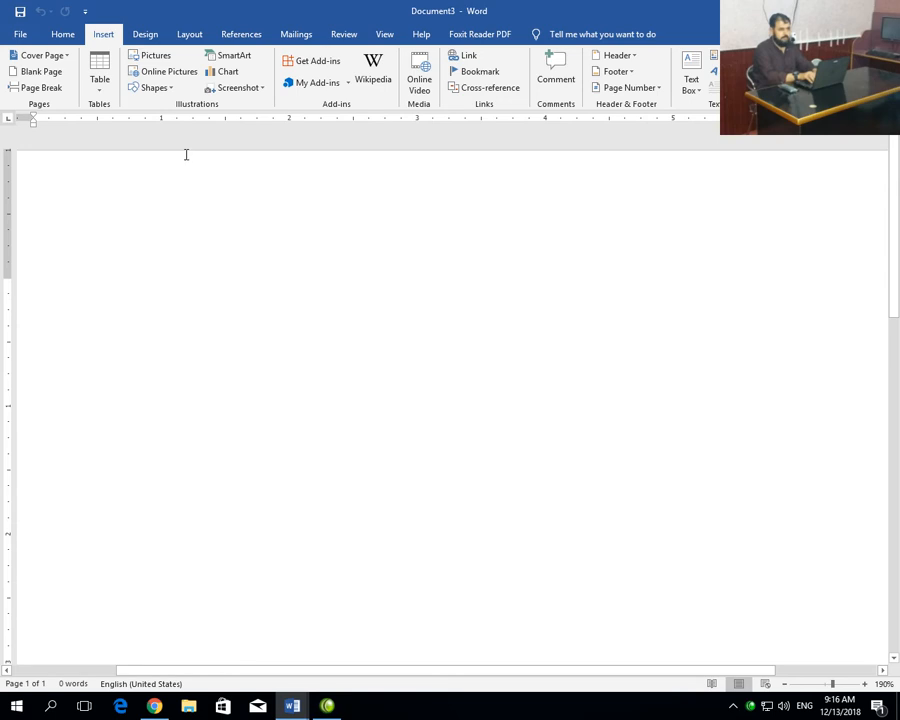
click(155, 56)
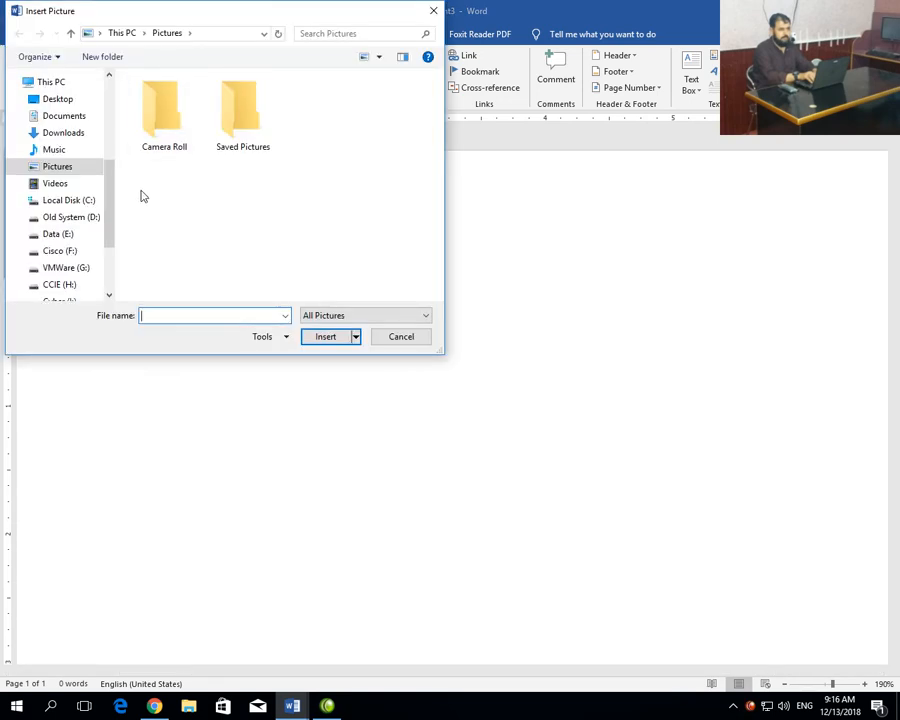
click(74, 250)
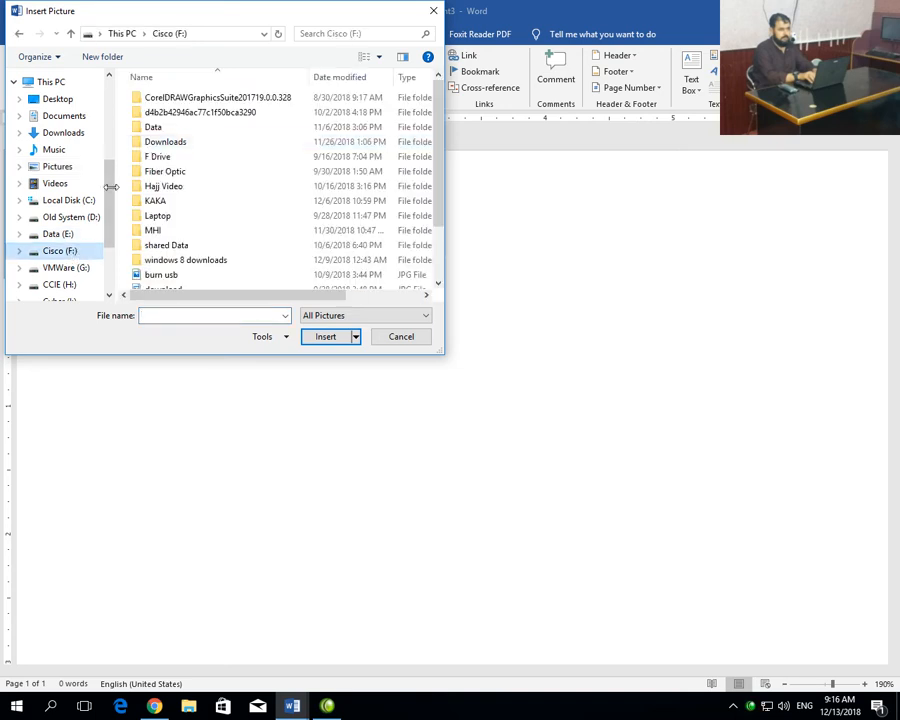
double_click(164, 144)
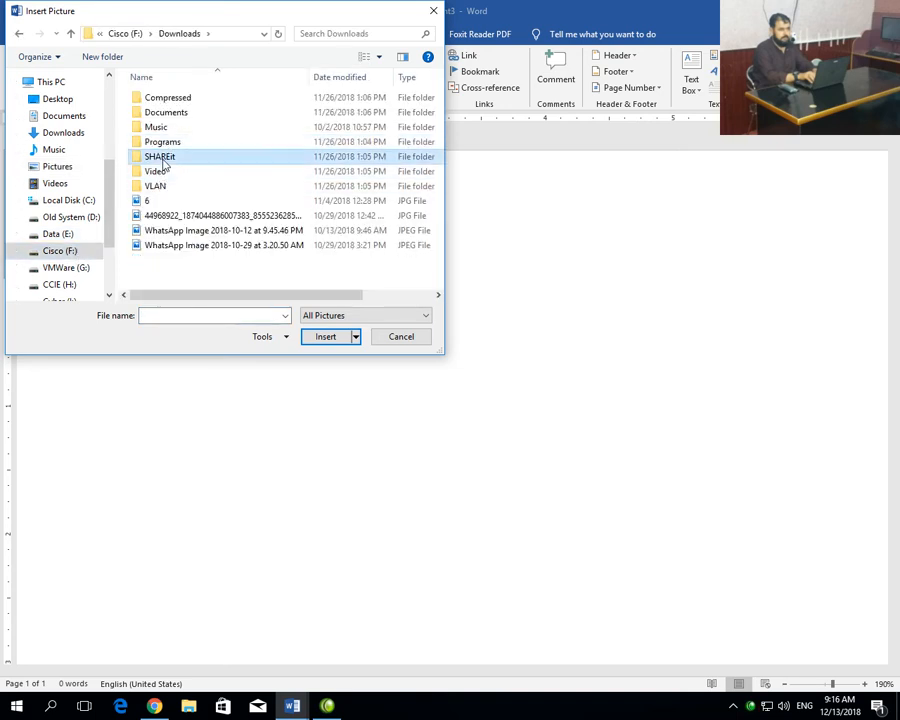
double_click(162, 156)
double_click(156, 100)
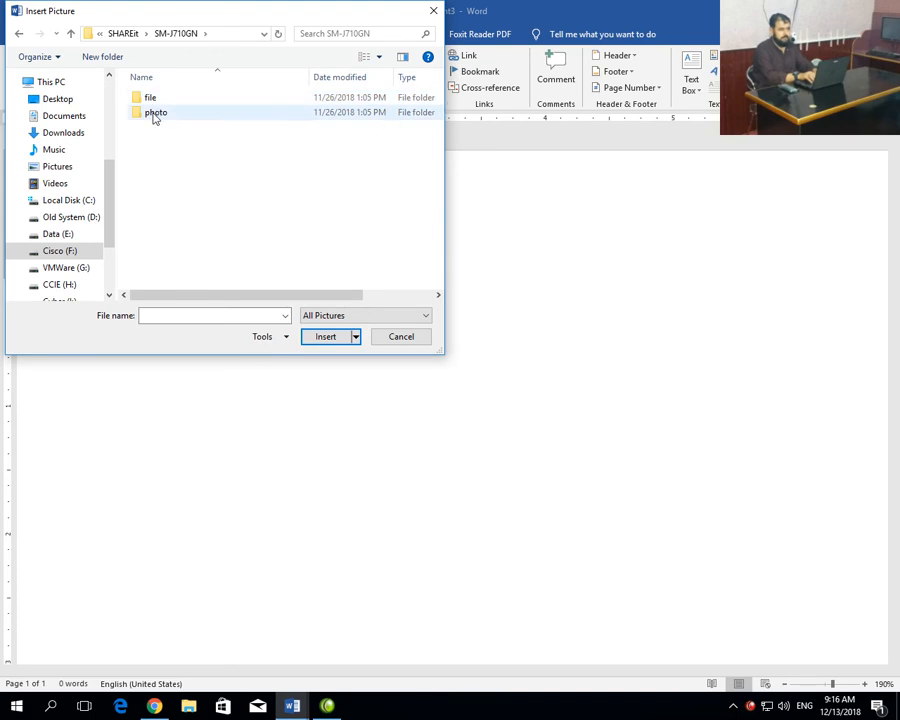
double_click(155, 112)
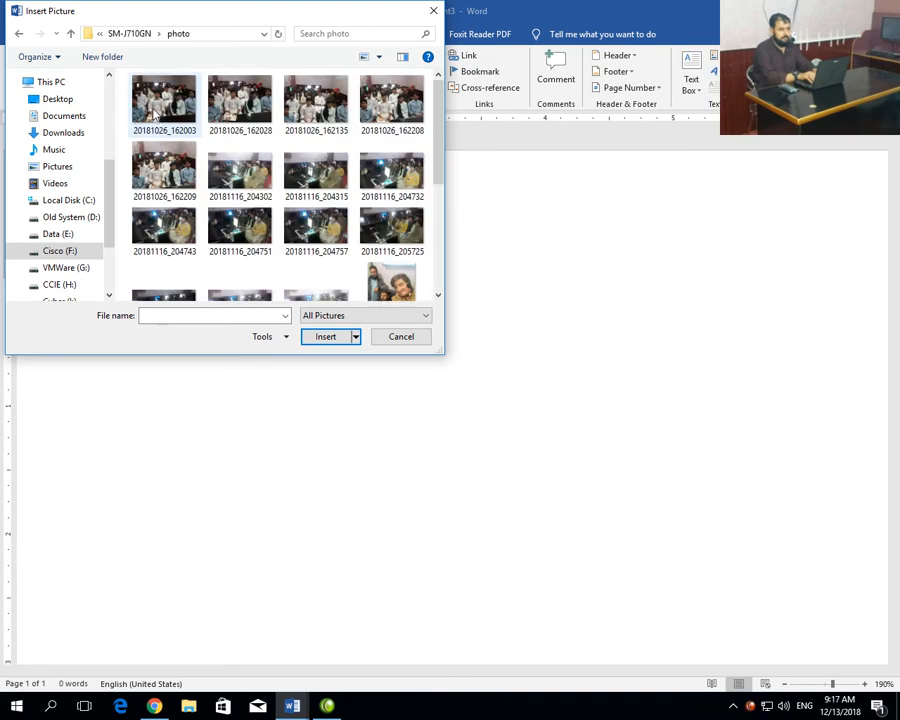
scroll(155, 115, down, 3)
scroll(155, 115, up, 3)
click(155, 115)
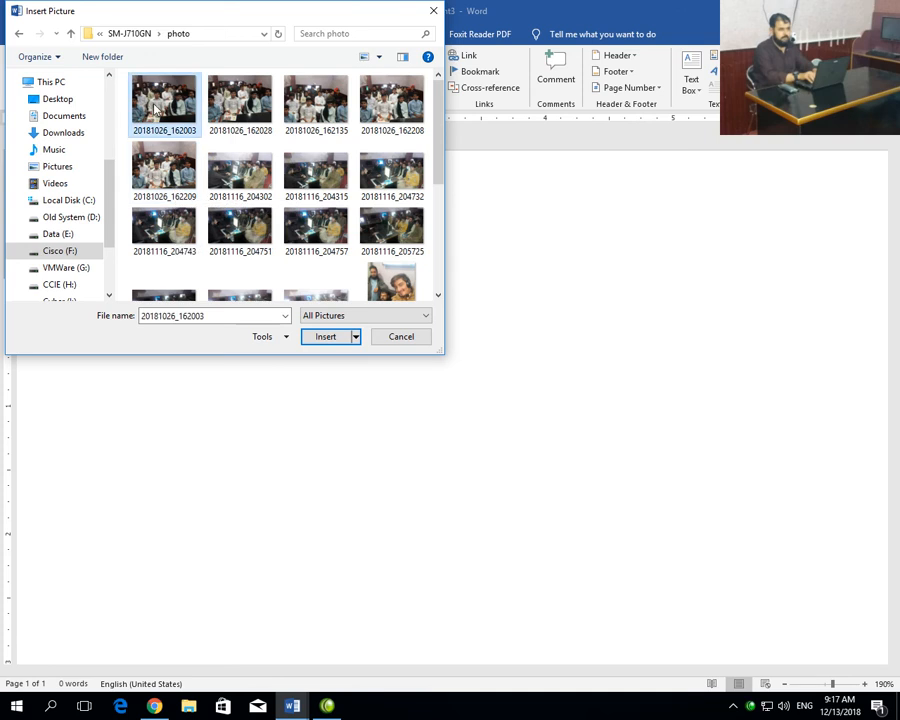
click(328, 338)
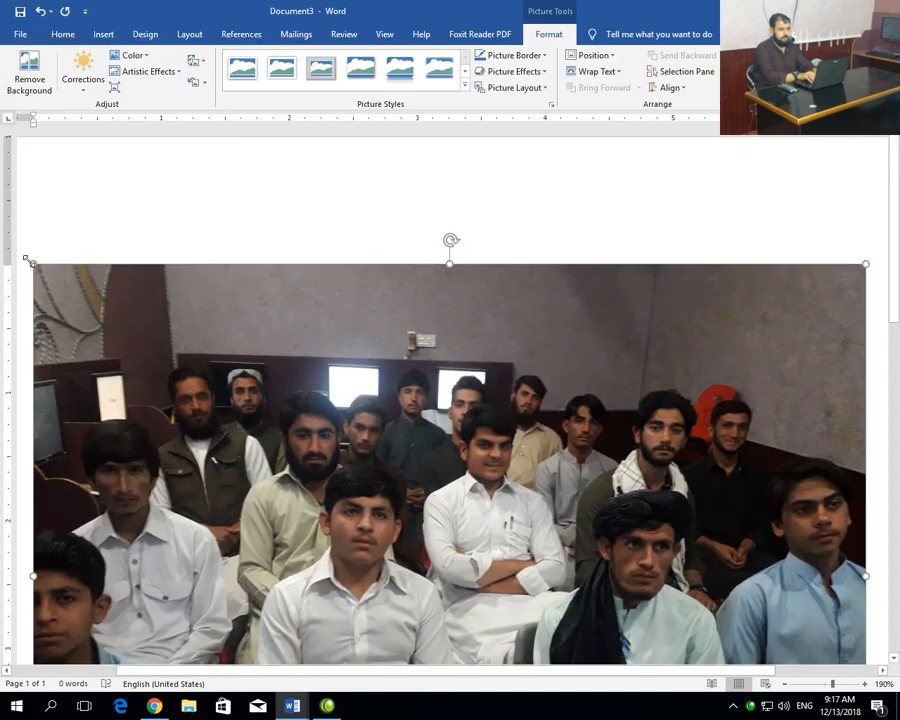
Step: Shrink the inserted picture to about 2.1 inches wide and give it Tight text wrapping
drag(33, 264, 398, 496)
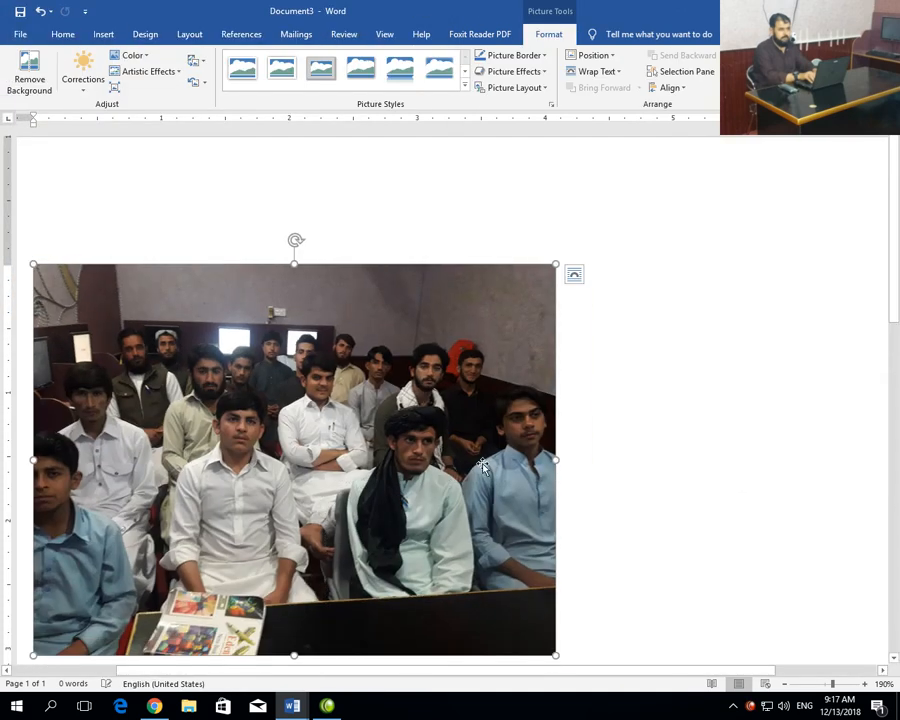
drag(556, 265, 334, 430)
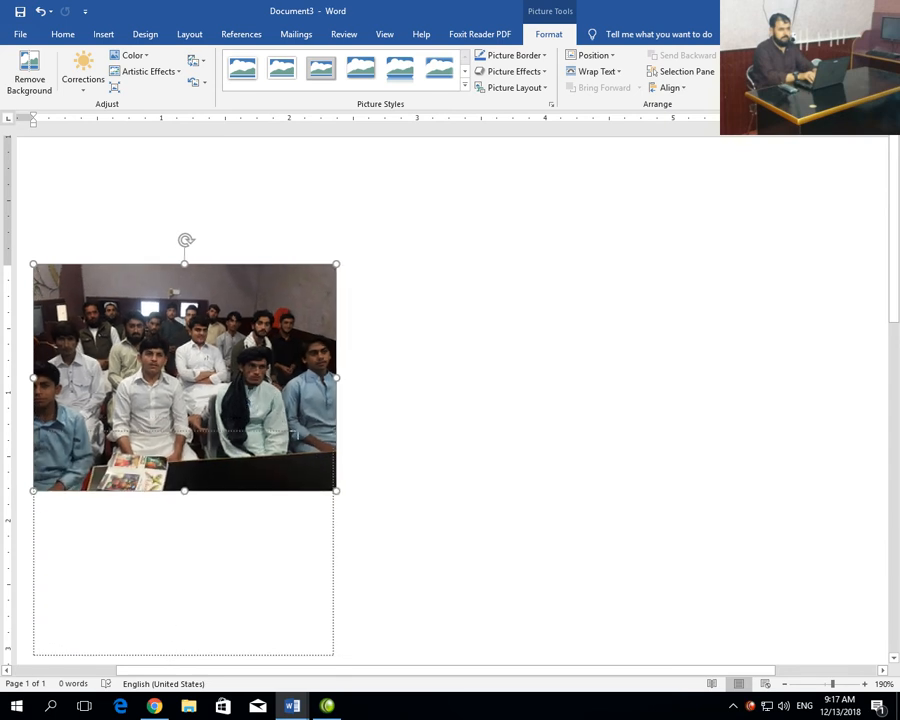
click(352, 275)
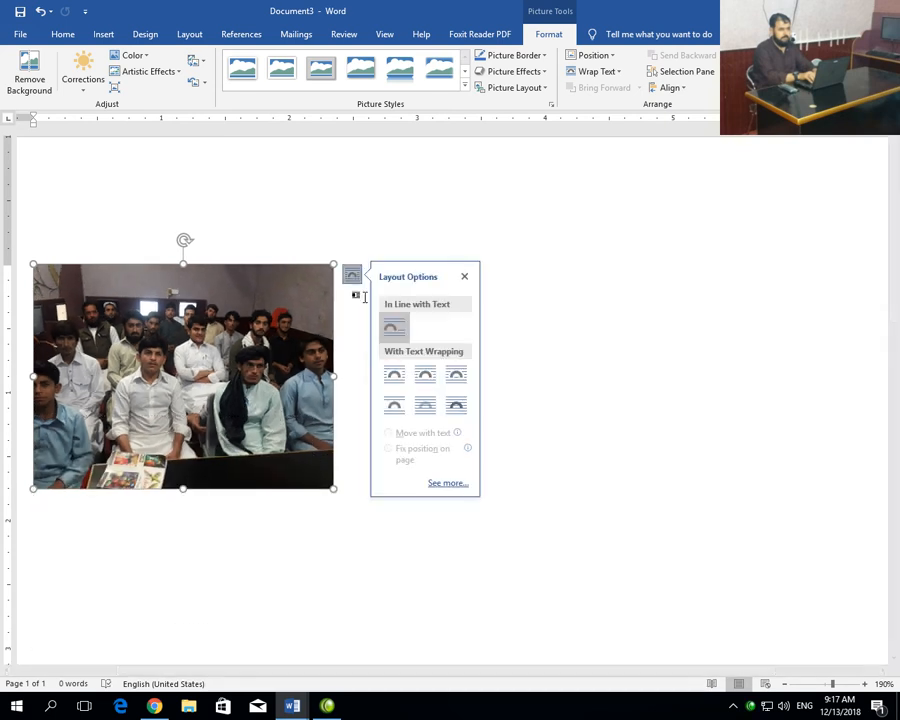
click(424, 377)
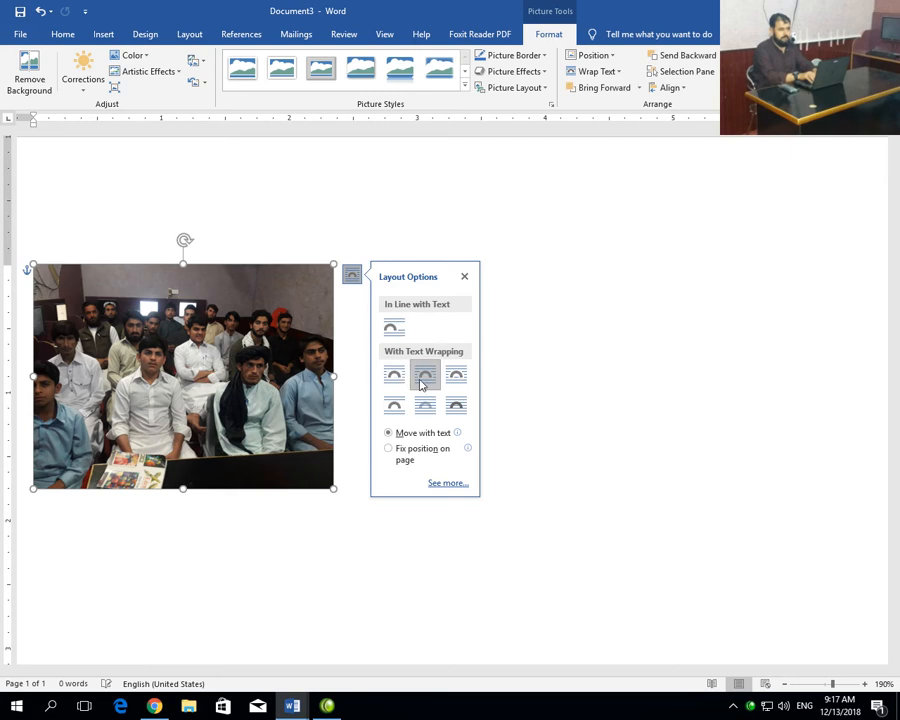
mouse_move(267, 372)
mouse_down()
mouse_move(316, 372)
mouse_move(276, 373)
mouse_up()
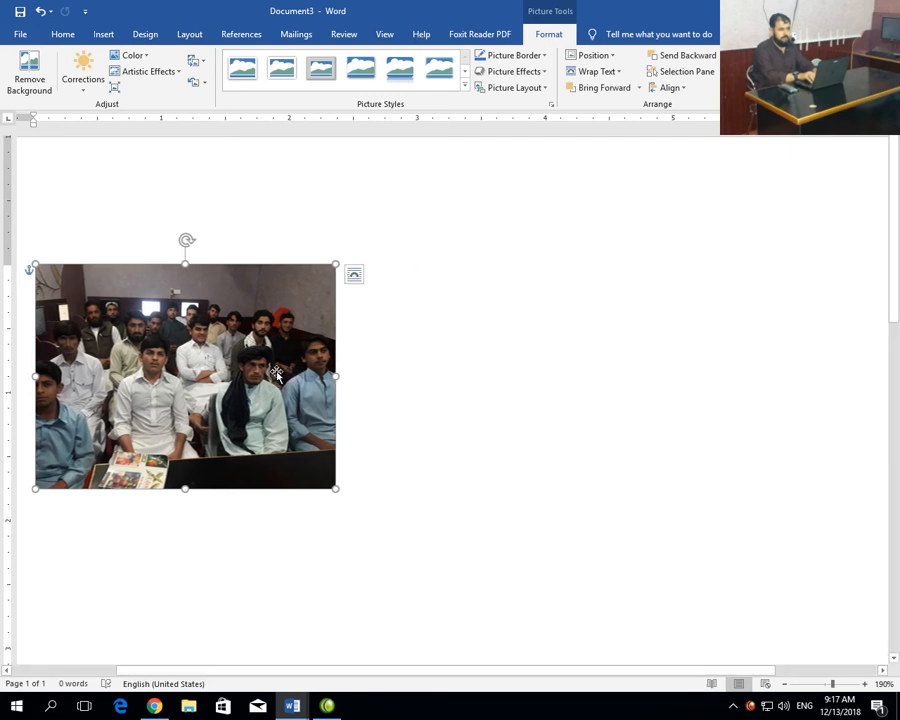
drag(337, 264, 303, 289)
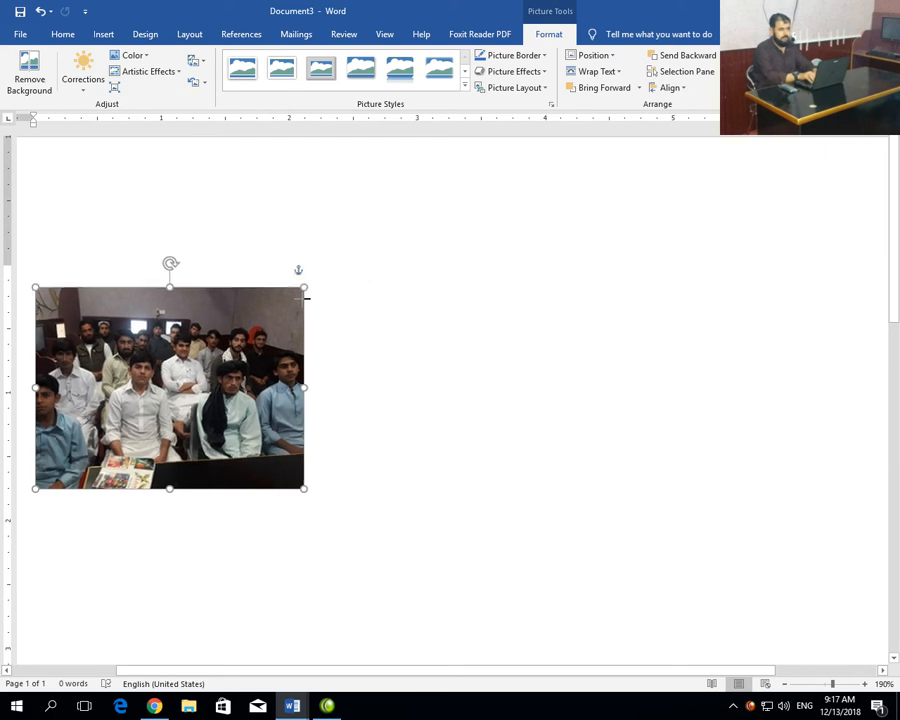
Step: Insert the picture 20181116_204302 from the photo folder as the second picture
click(319, 527)
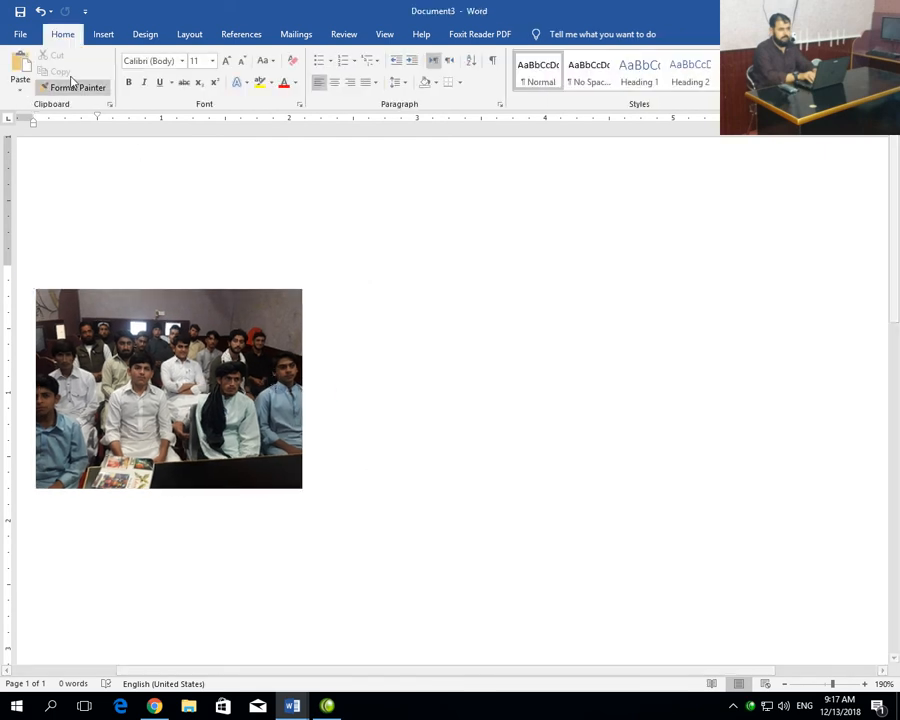
click(106, 37)
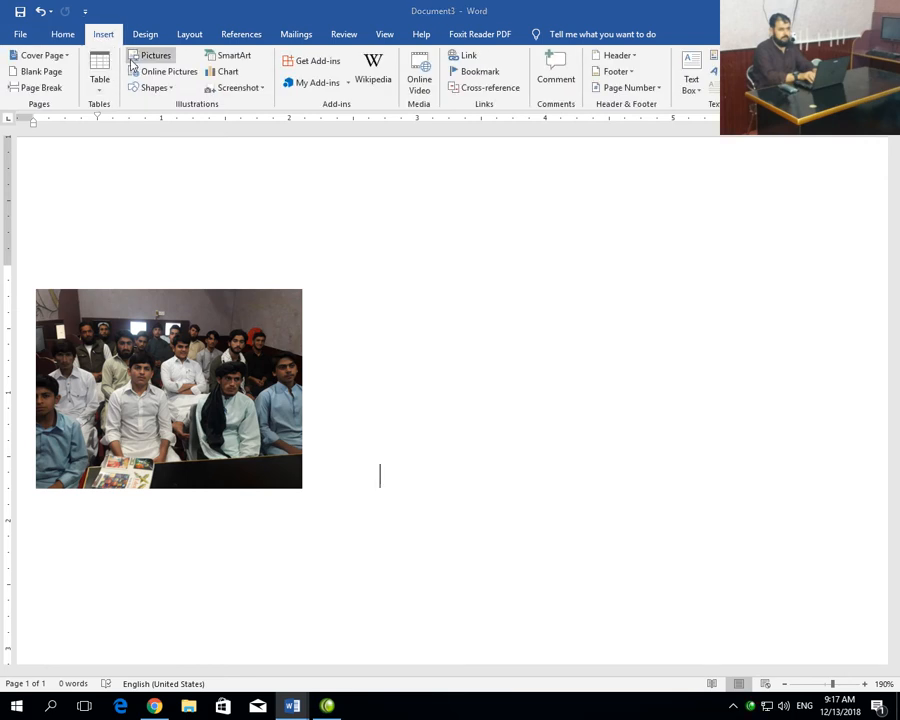
click(150, 55)
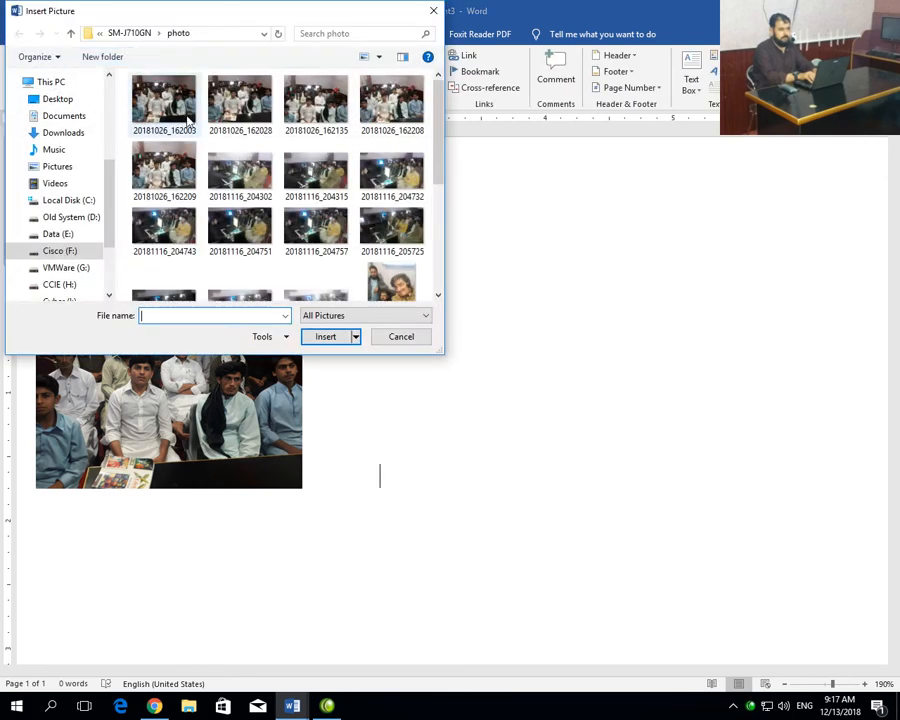
double_click(247, 177)
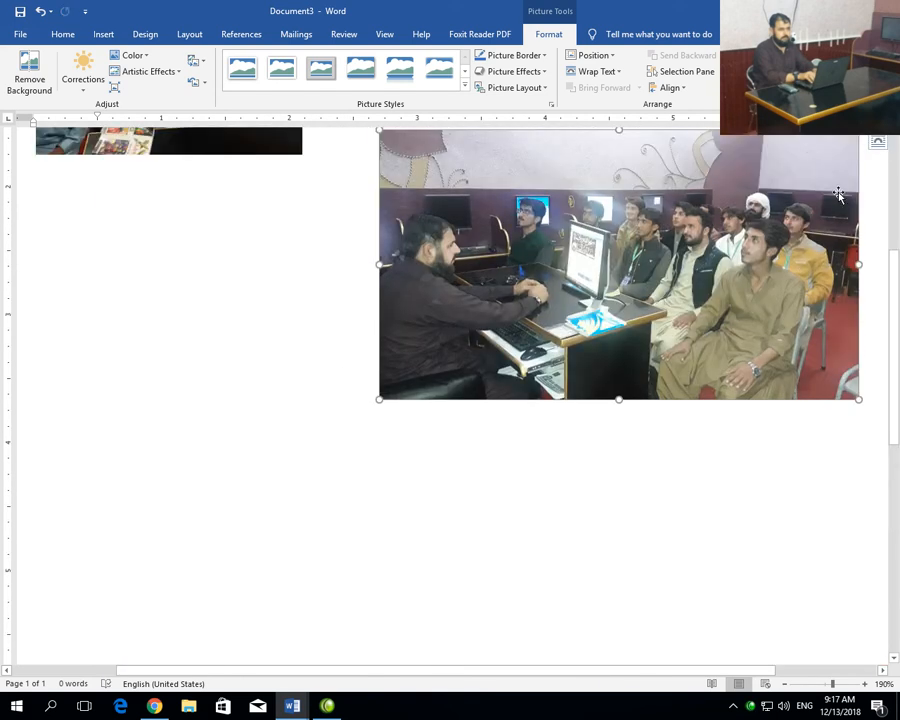
Step: Give the second picture Tight text wrapping and shrink it to about 2.8 inches wide
click(877, 145)
click(313, 240)
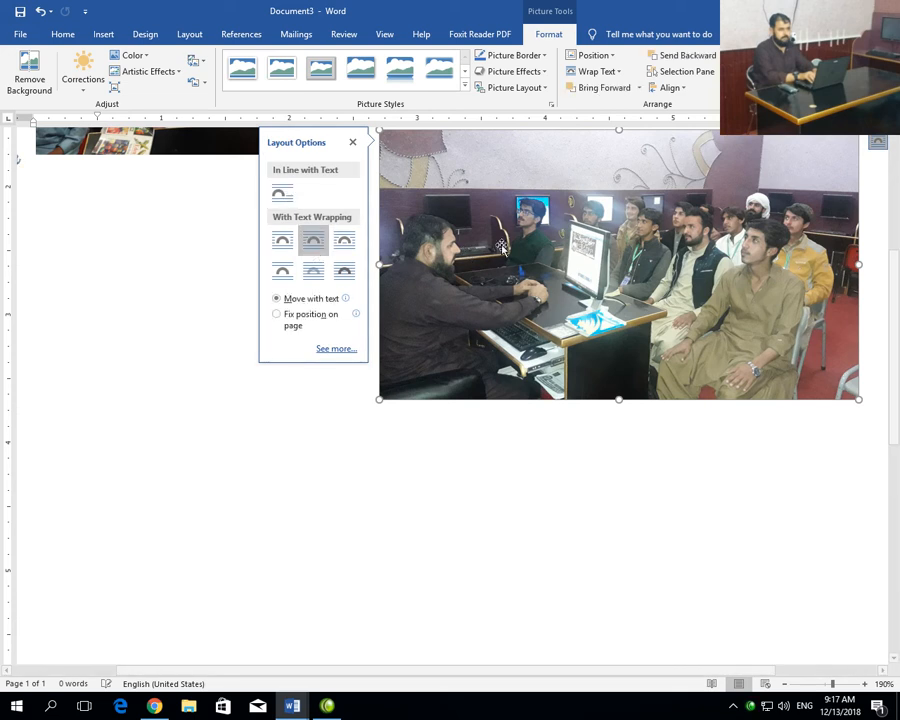
drag(859, 130, 739, 197)
Step: Place the second picture directly to the right of the first one and shrink it to about 2.1 inches wide
scroll(683, 231, up, 3)
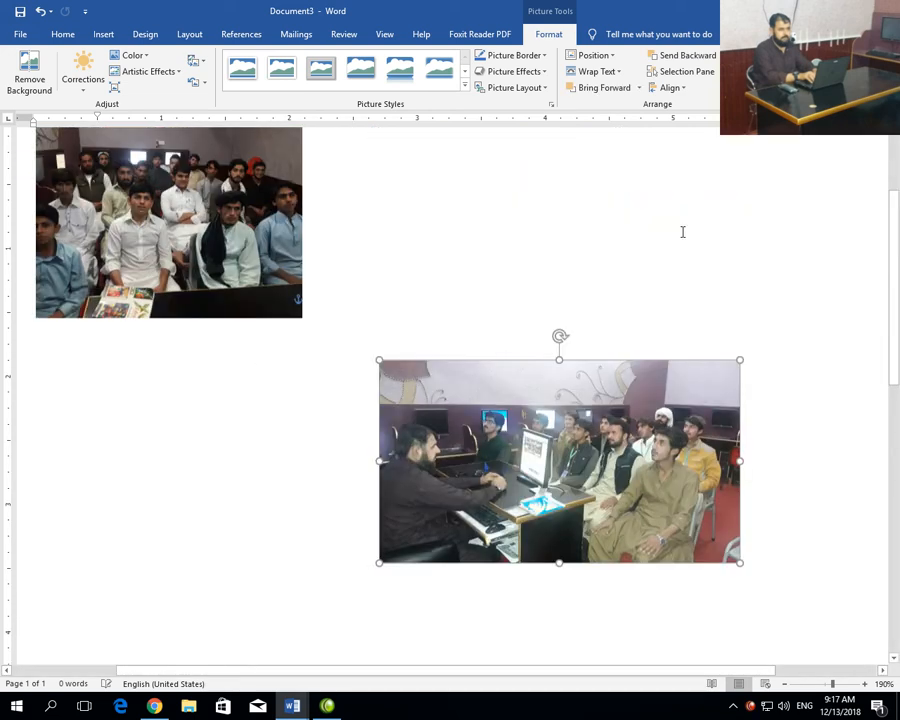
drag(595, 414, 549, 172)
scroll(547, 209, up, 2)
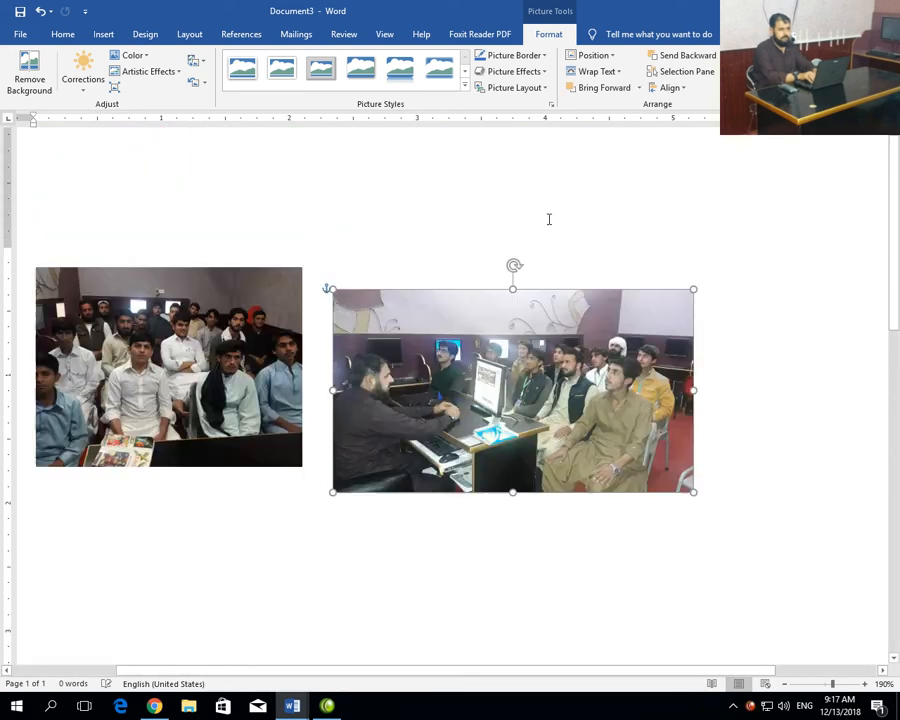
drag(697, 291, 607, 341)
drag(525, 396, 505, 330)
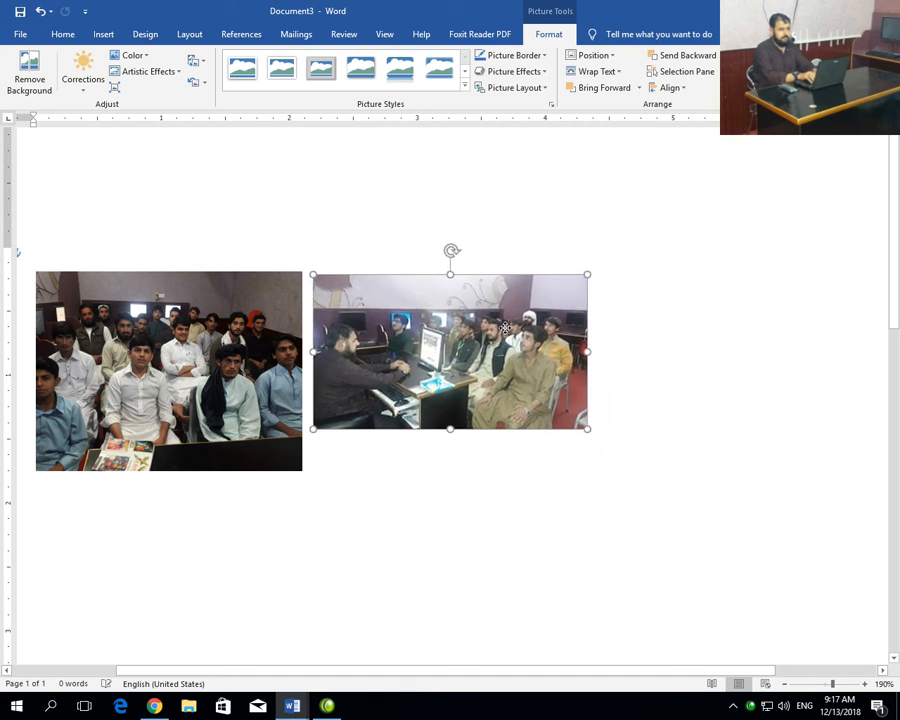
Step: Insert a third picture from the photo folder, the classroom shot with a student in a yellow jacket beside the desk
click(75, 542)
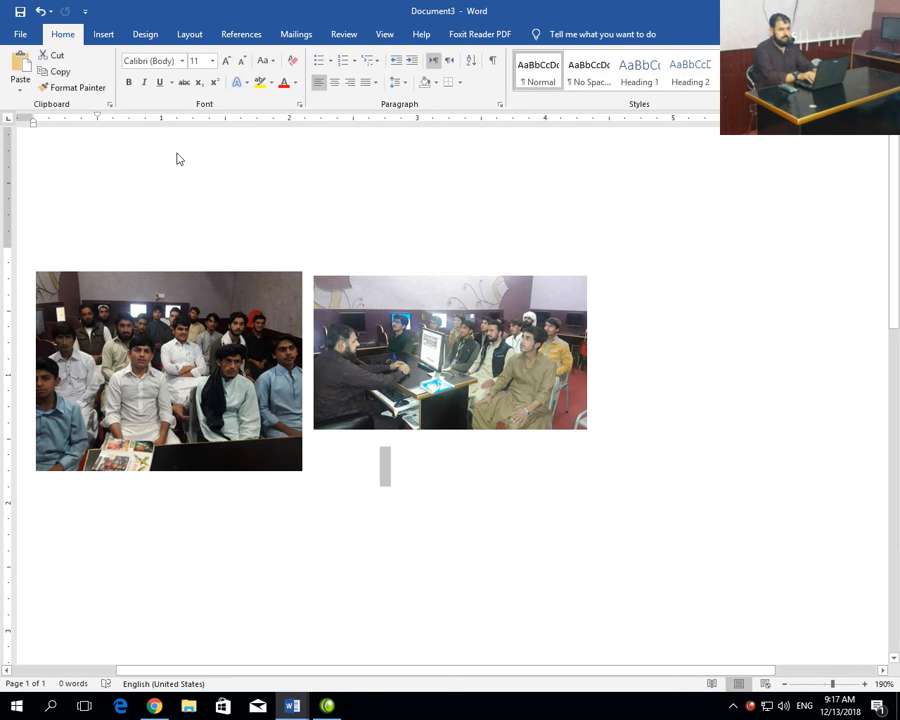
click(110, 34)
click(144, 56)
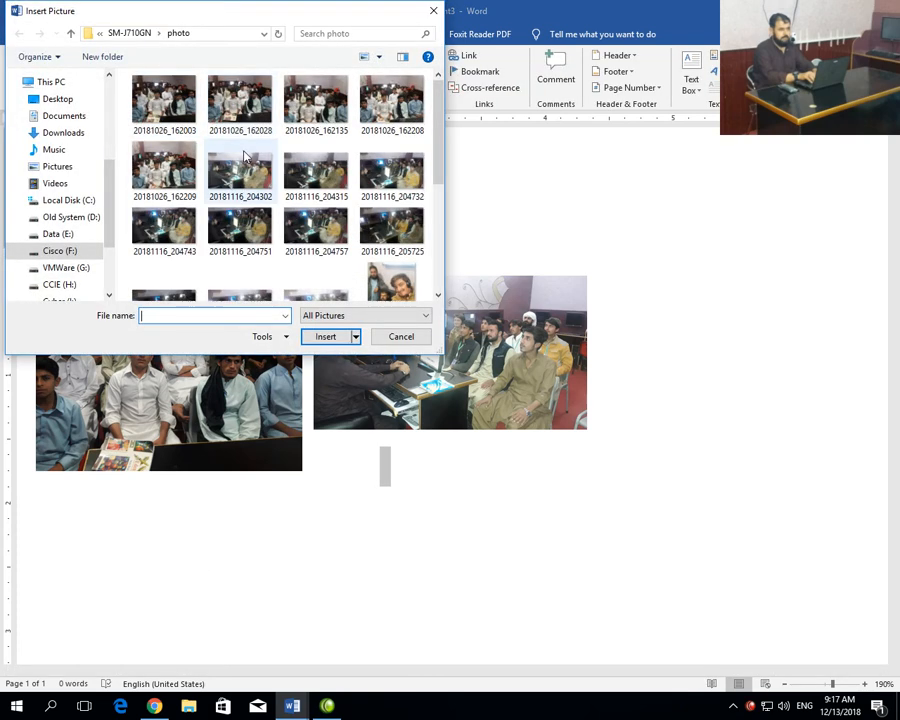
scroll(312, 263, down, 3)
double_click(166, 186)
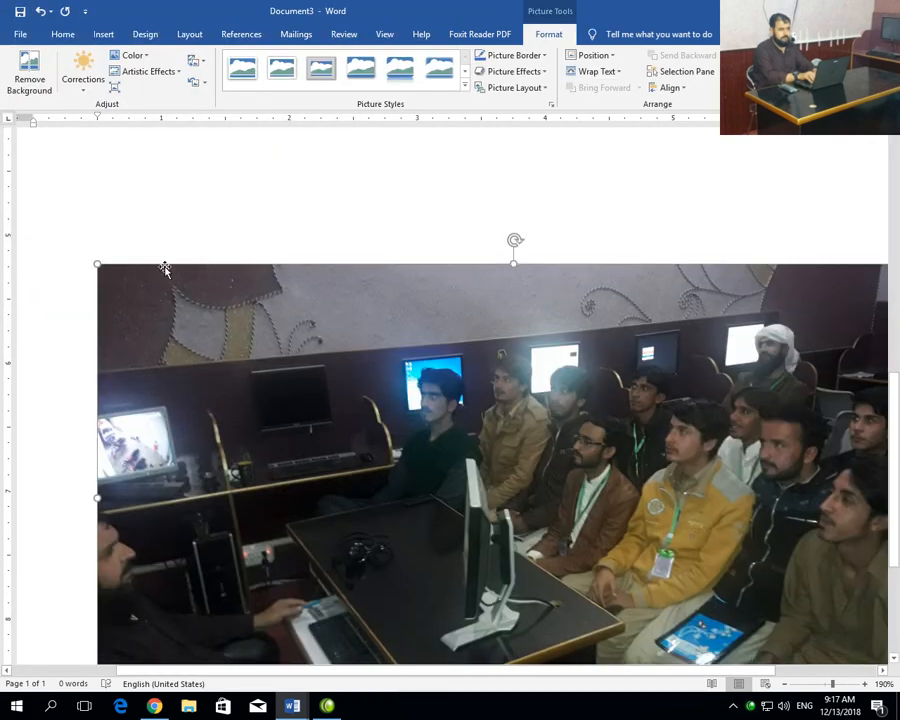
Step: Shrink the third picture to about 3.6 inches wide and place it with Square text wrapping below the first picture
drag(98, 265, 424, 434)
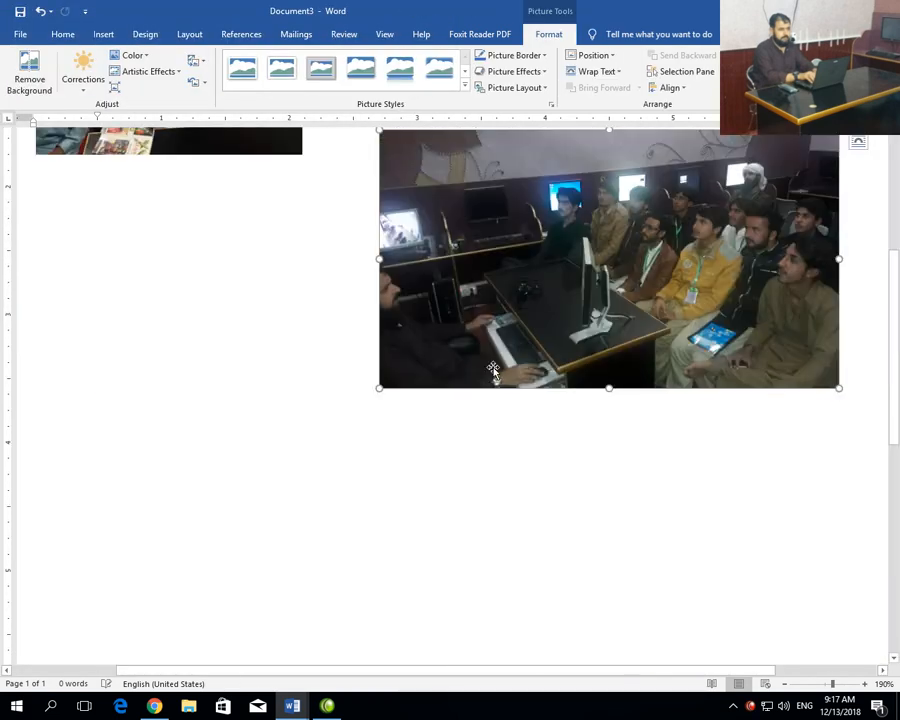
click(857, 143)
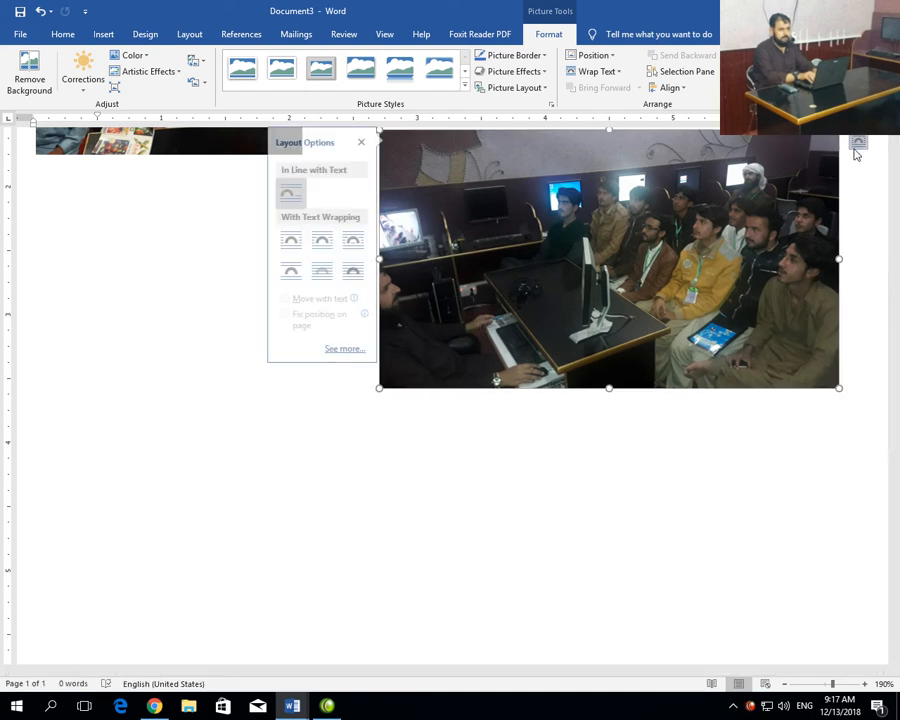
click(280, 246)
drag(620, 292, 260, 358)
scroll(335, 340, up, 3)
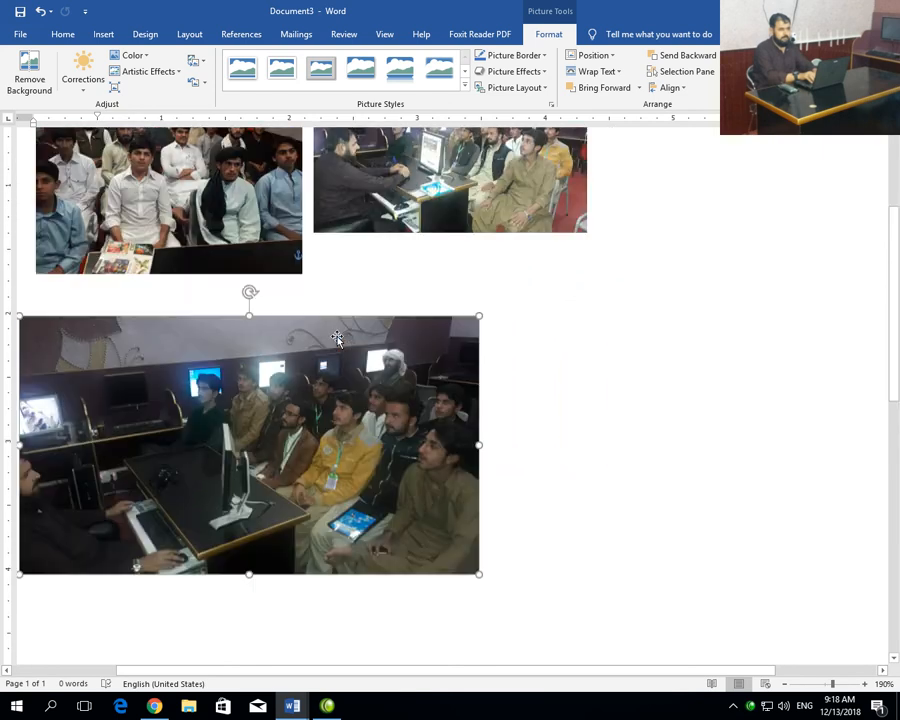